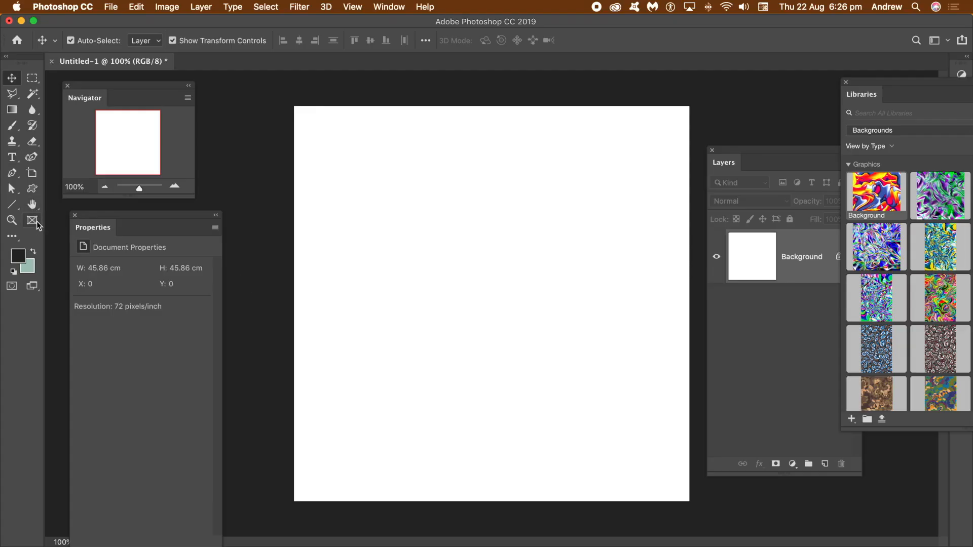
- Draw a rectangular frame about 25.7 by 15.2 cm in the middle of the canvas, then deselect it
left_click(32, 219)
left_click_drag(359, 228, 580, 358)
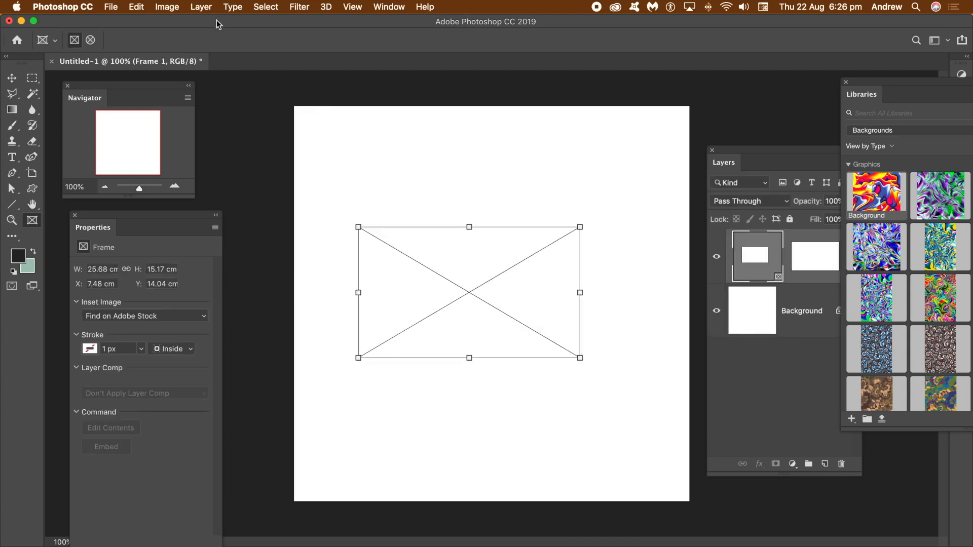
left_click(12, 78)
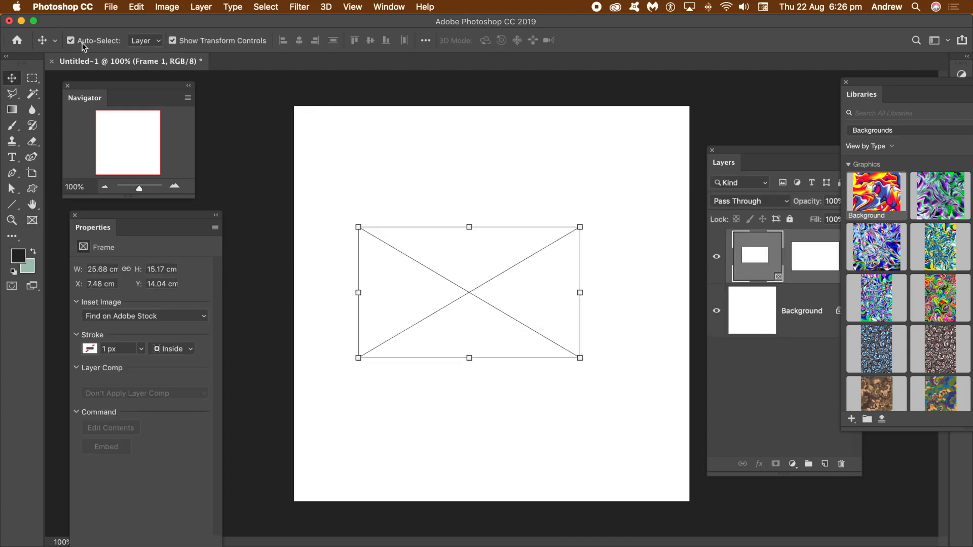
left_click(424, 202)
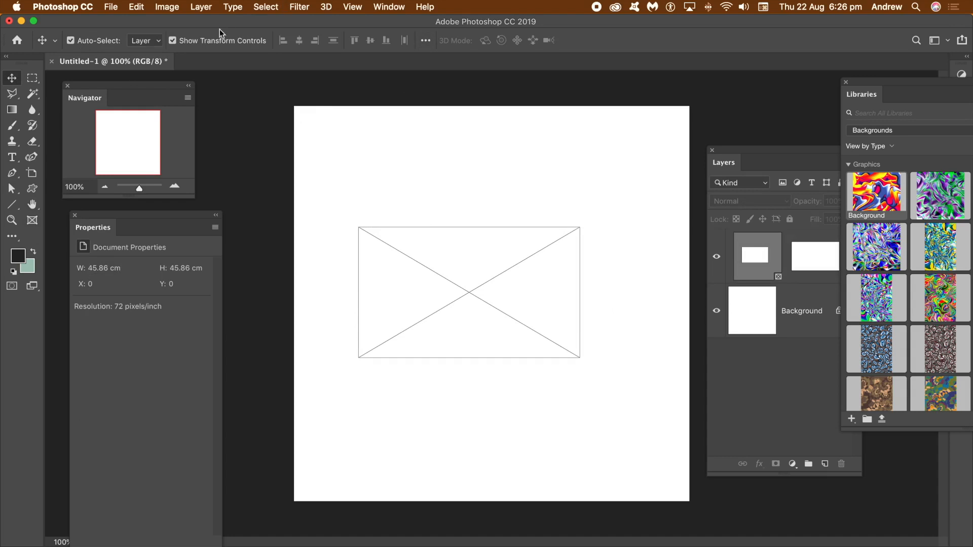
- Add a gradient fill layer using the green, red, orange and dark purple preset
left_click(195, 6)
mouse_move(223, 158)
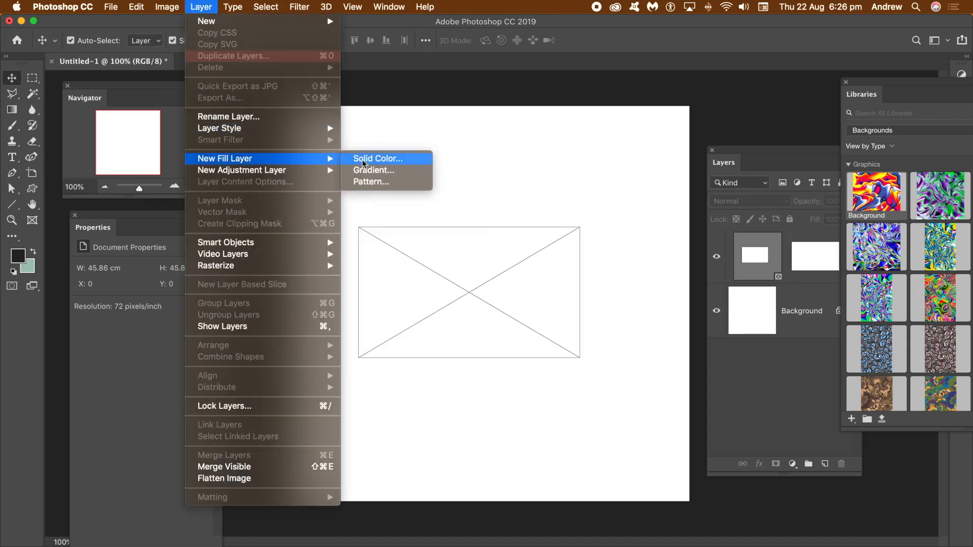
left_click(363, 171)
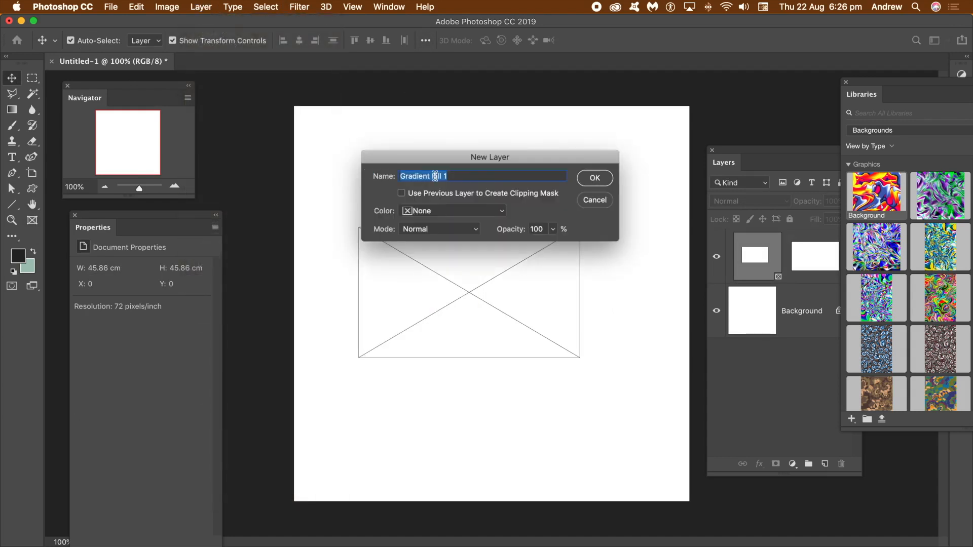
left_click(597, 180)
left_click(741, 221)
left_click(658, 283)
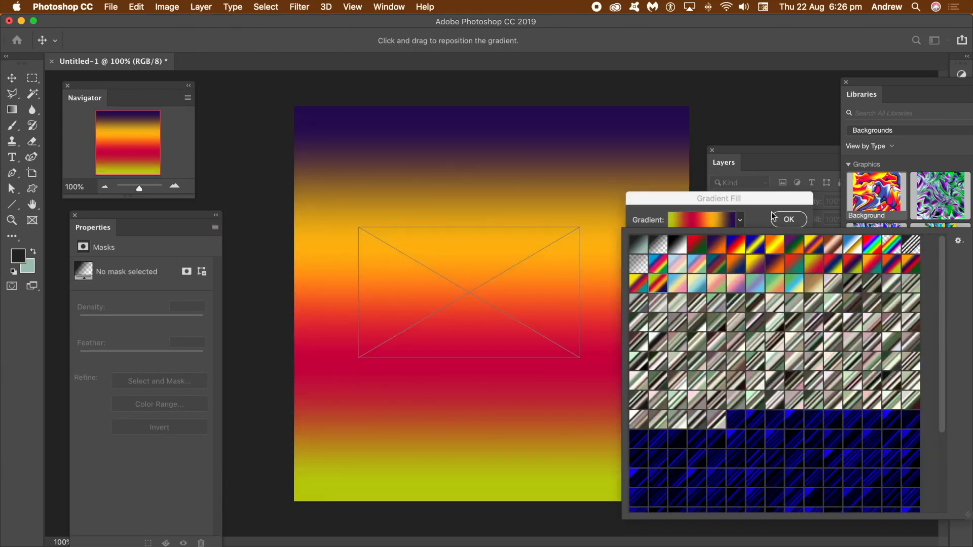
left_click(777, 205)
left_click(791, 221)
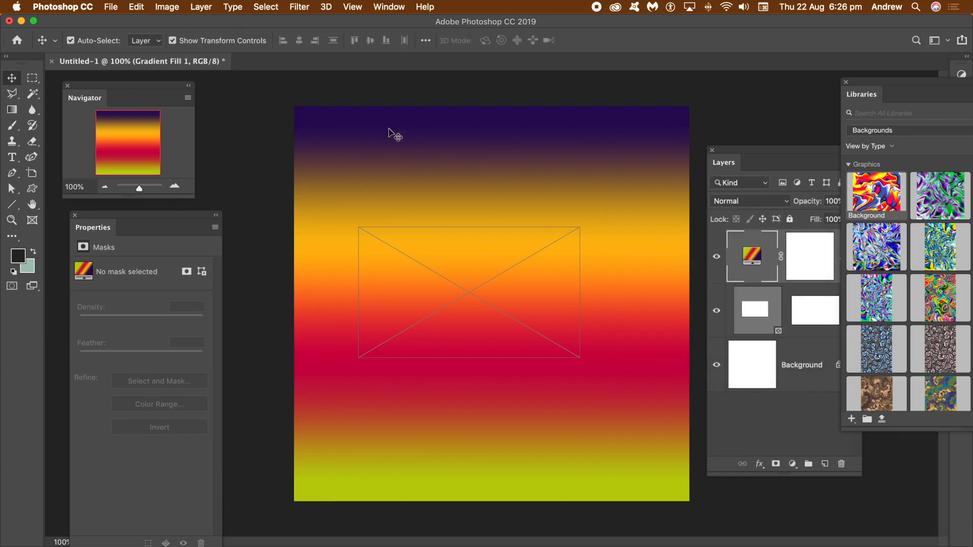
- Convert the gradient fill layer to a smart object and scale it to about 29% near the canvas's lower-right corner
left_click(208, 7)
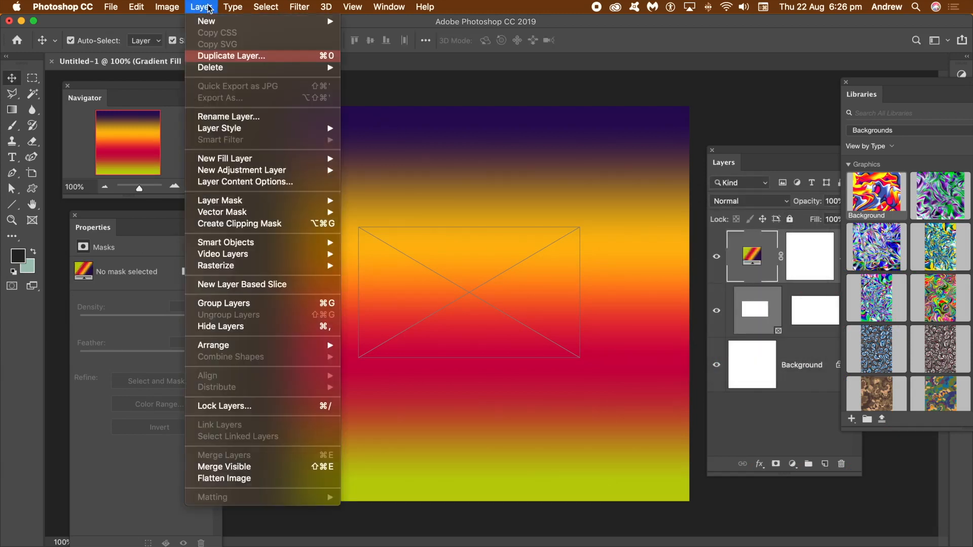
mouse_move(228, 242)
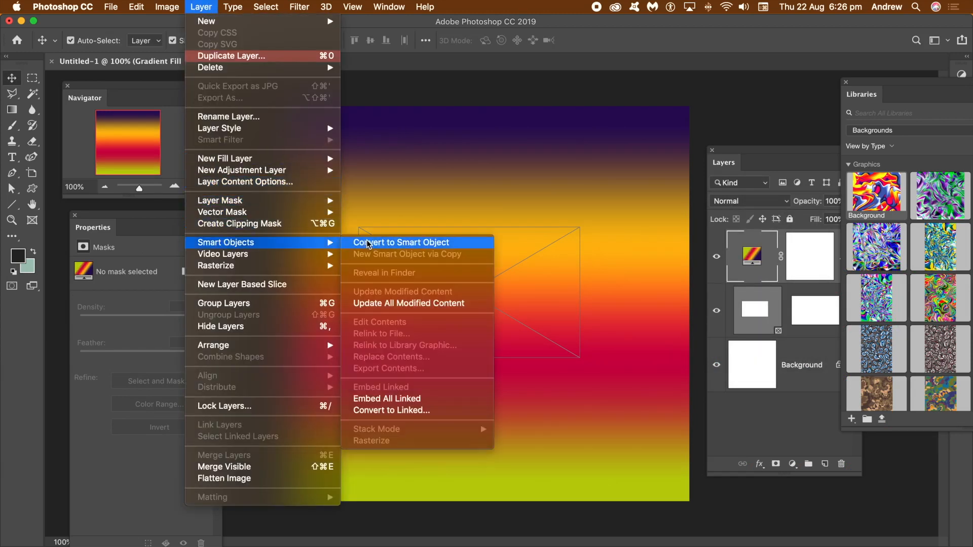
left_click(398, 241)
key("ctrl+t")
left_click_drag(296, 114, 602, 365)
left_click_drag(624, 414, 598, 396)
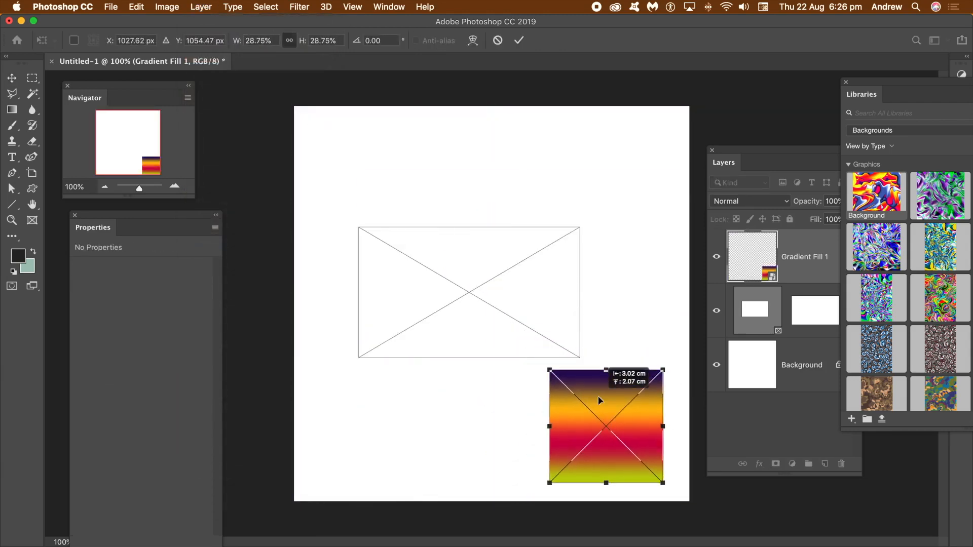
key("Return")
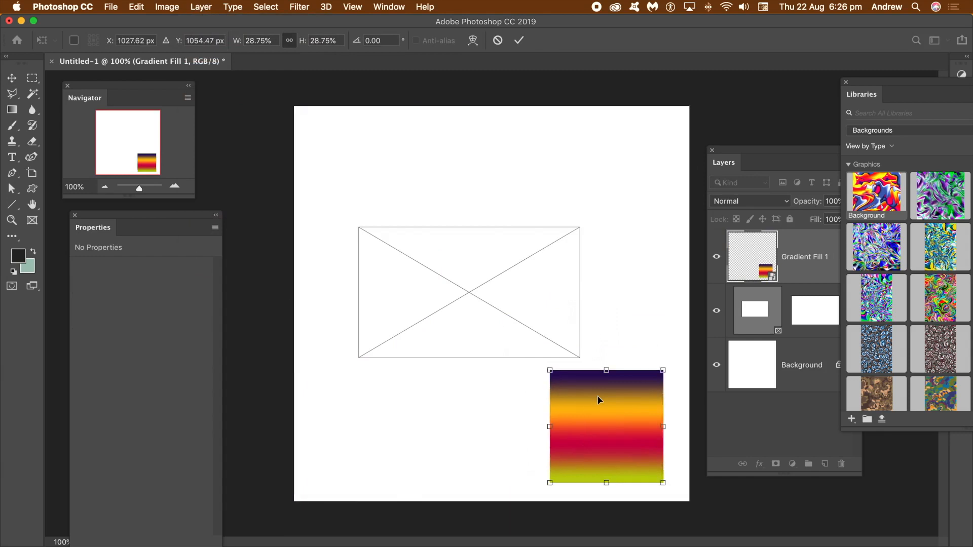
- Place the gradient smart object inside the frame and scale it to about 67% so it fills the frame
left_click_drag(589, 392, 336, 153)
left_click_drag(531, 348, 611, 403)
left_click_drag(552, 305, 547, 314)
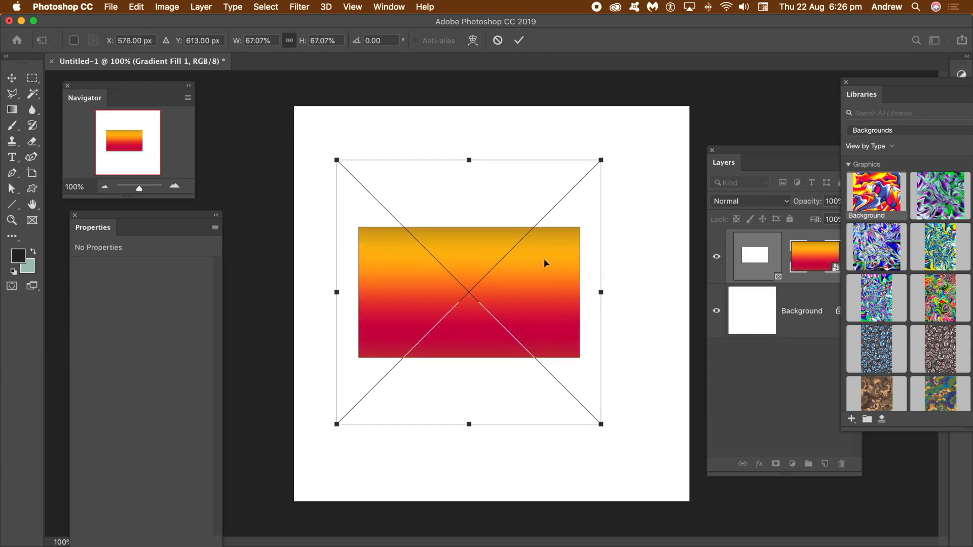
key("Return")
left_click(378, 148)
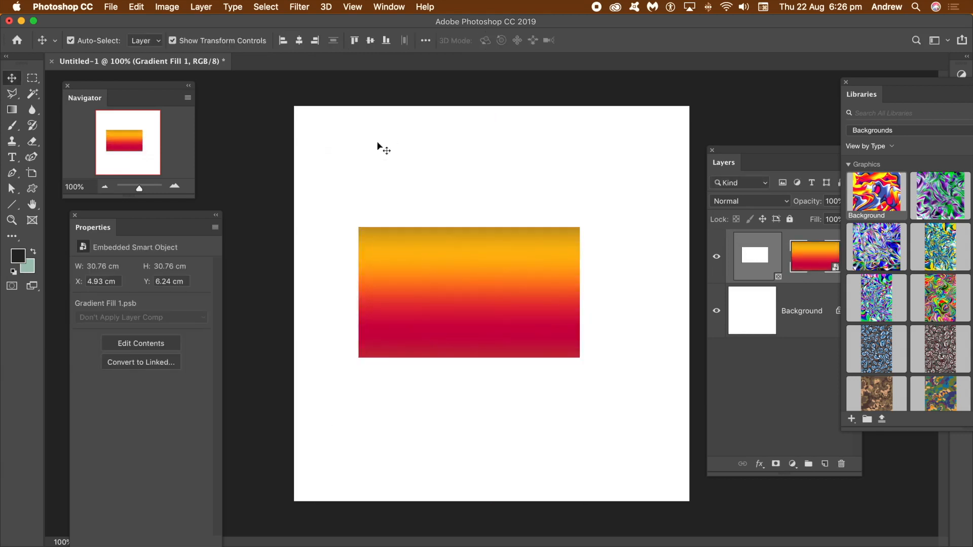
- Convert the gradient-filled frame to a smart object
left_click(392, 236)
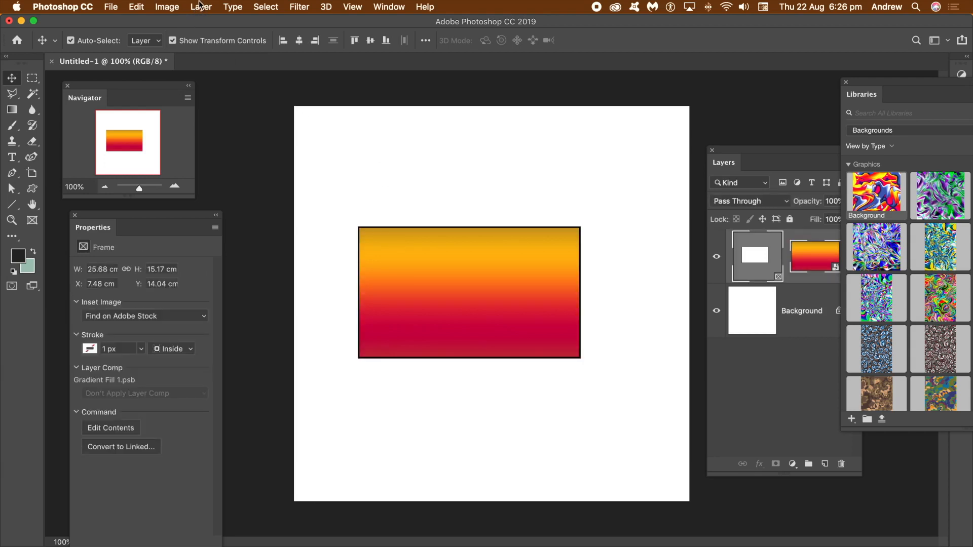
left_click(200, 6)
mouse_move(228, 242)
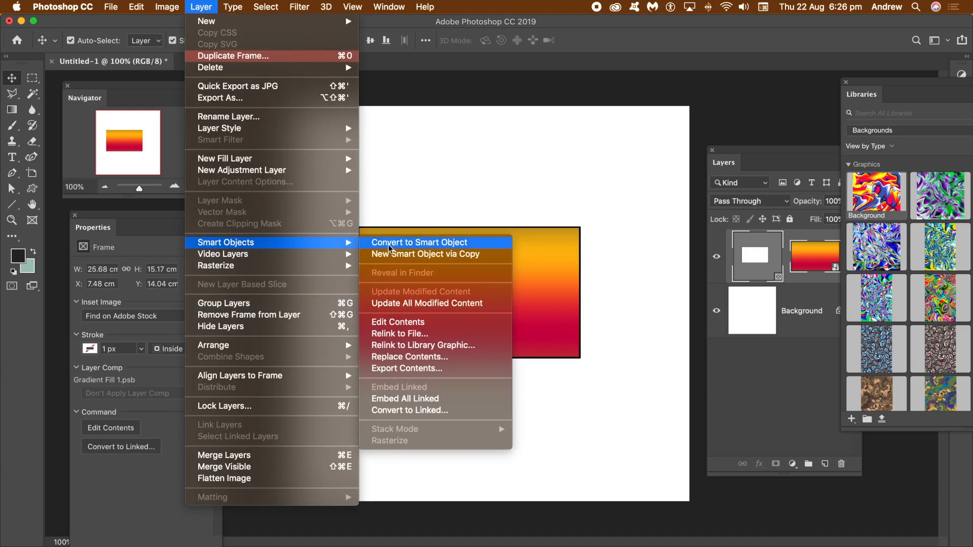
left_click(396, 246)
- Move the frame smart object to the canvas's upper-left corner and place overlapping copies until the whole canvas is covered
left_click_drag(424, 270, 343, 137)
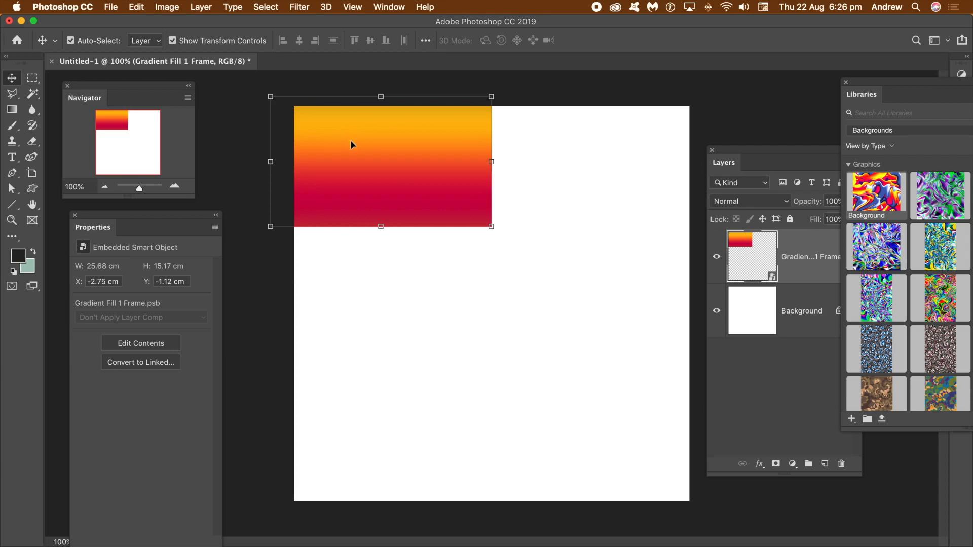
left_click_drag(373, 158, 665, 338)
left_click_drag(600, 330, 363, 440)
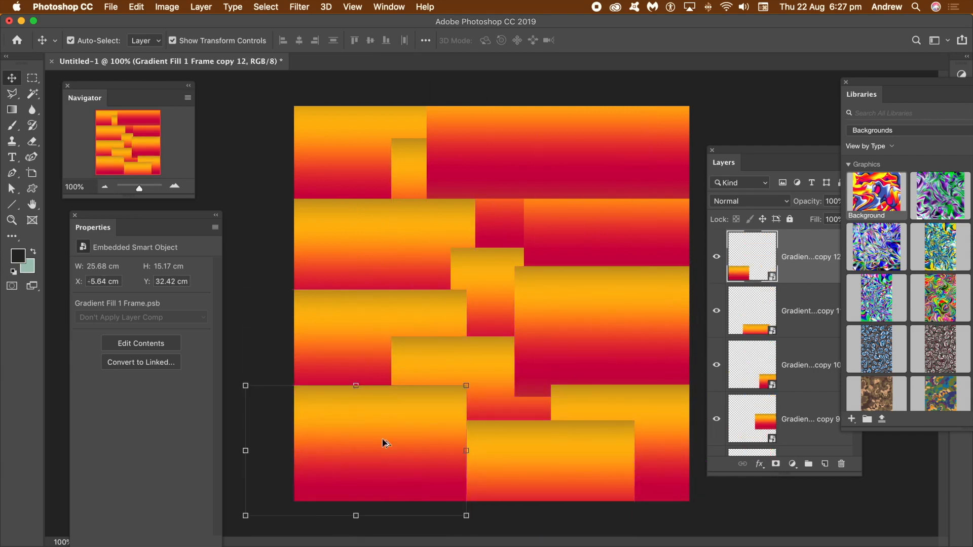
- Shrink the newest copy to about 17.3 by 10.7 cm and place further copies of it over the arrangement
left_click_drag(468, 385, 449, 320)
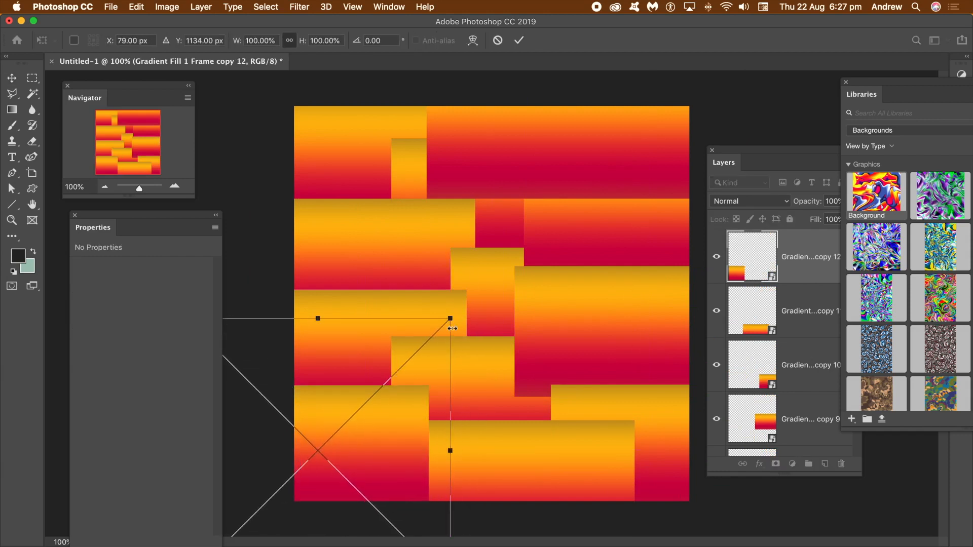
left_click_drag(360, 392, 362, 391)
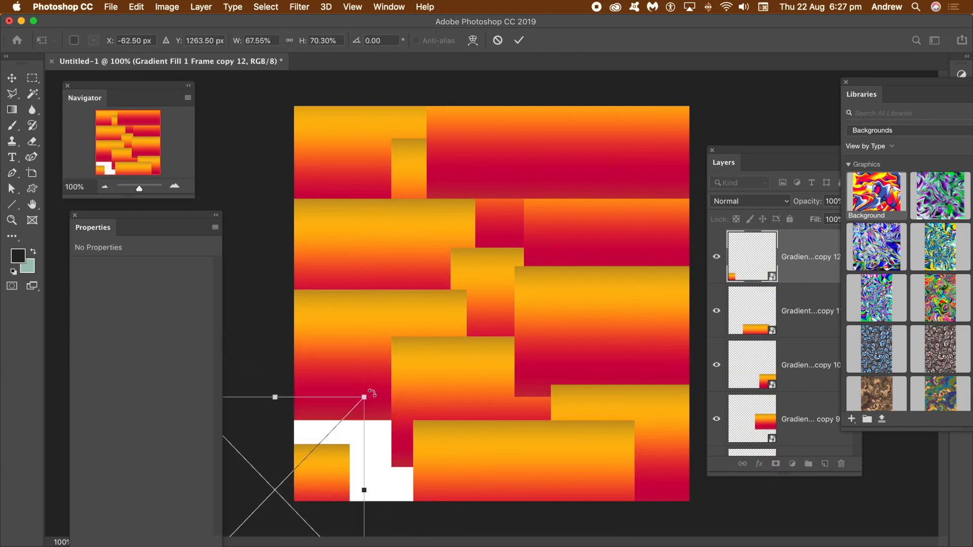
left_click_drag(339, 466, 435, 180)
key("Return")
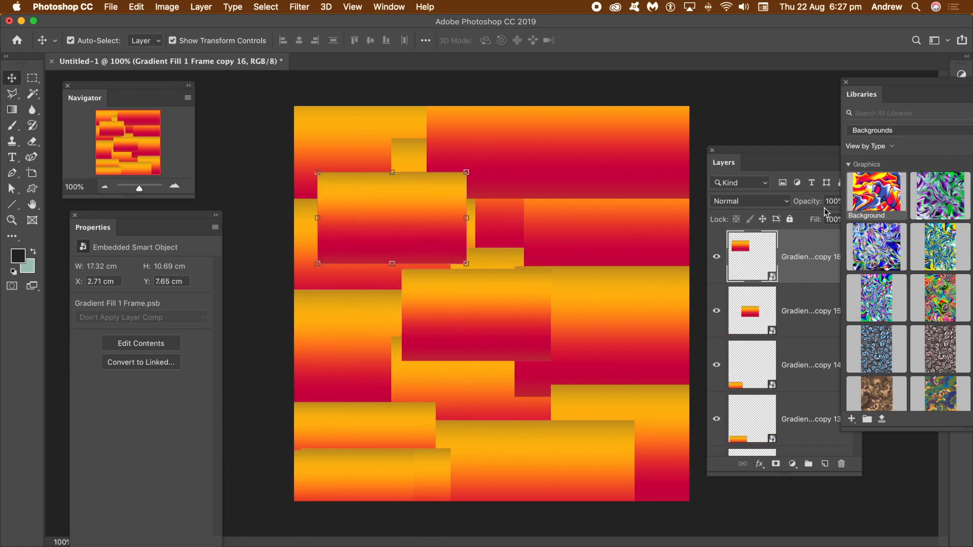
- Select all the gradient frame layers above the background and convert them into a single smart object
left_click(811, 267)
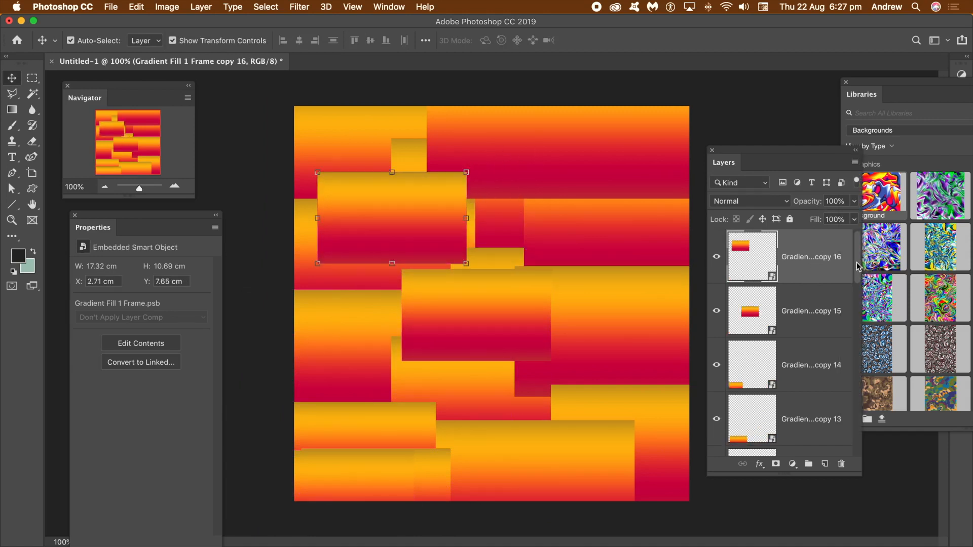
left_click_drag(857, 267, 855, 434)
left_click(805, 377, "shift")
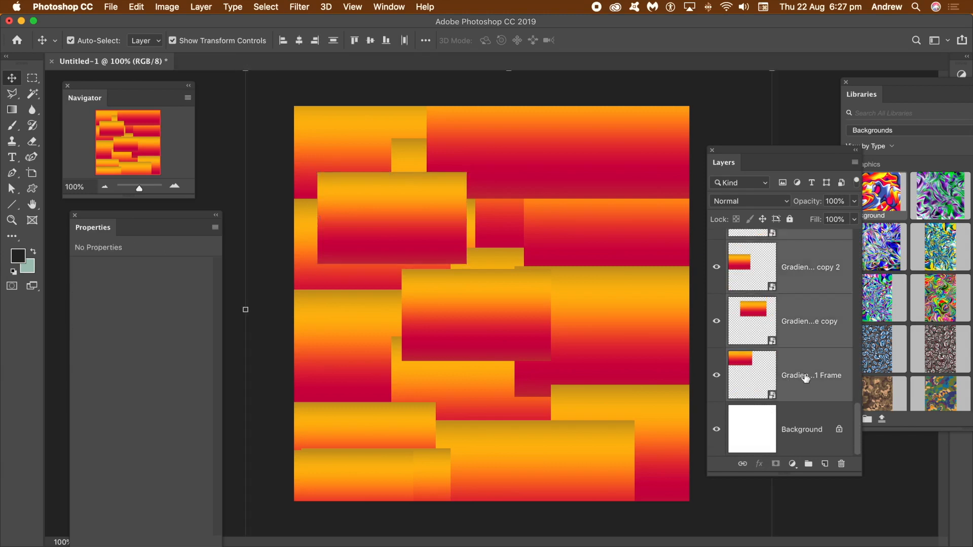
left_click(201, 11)
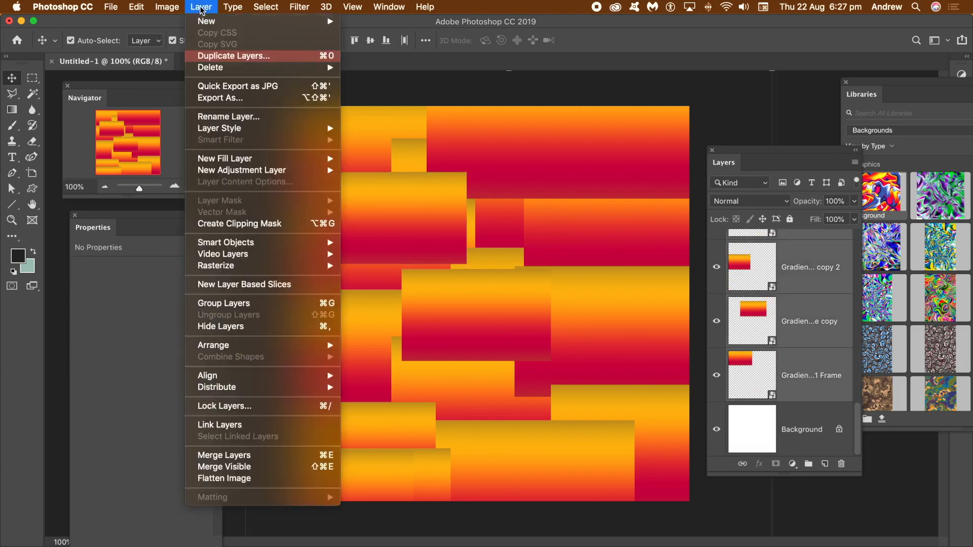
mouse_move(269, 245)
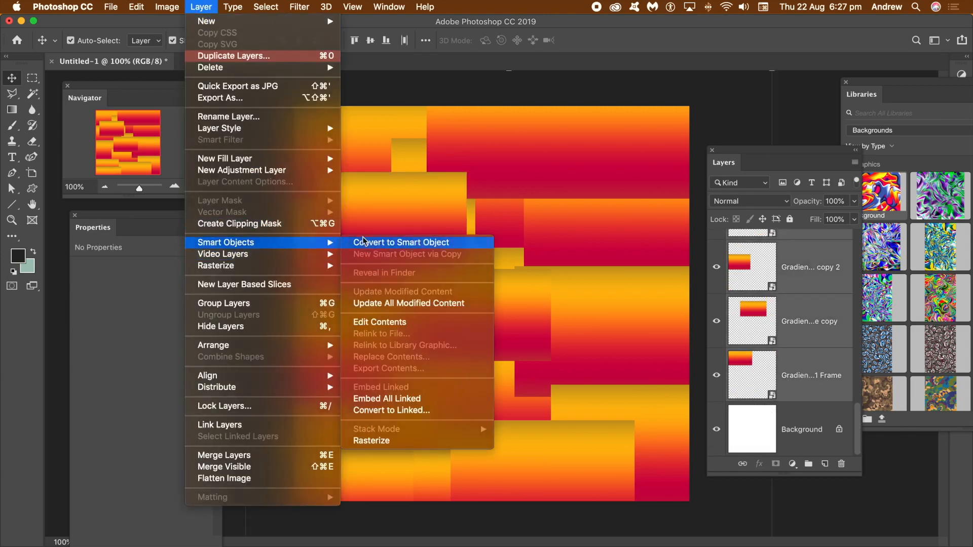
left_click(363, 242)
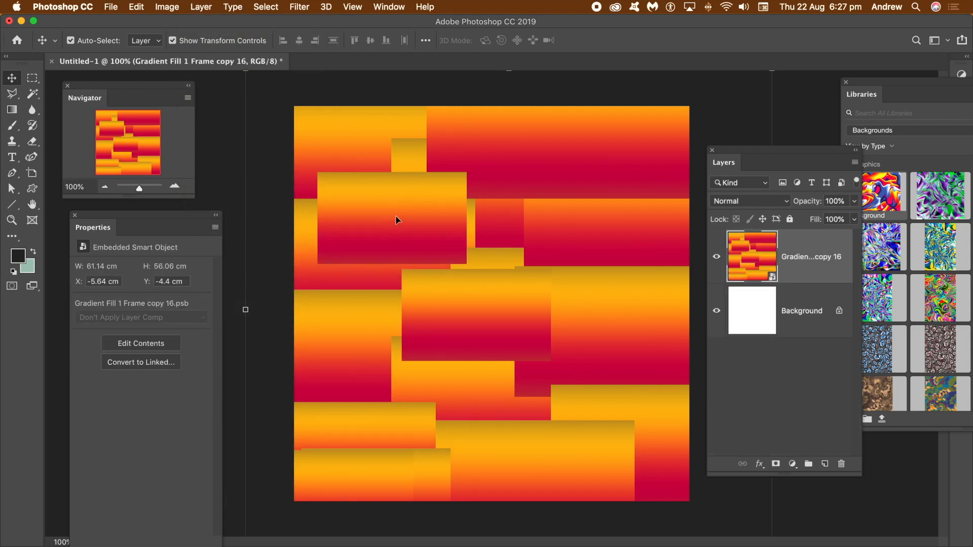
- Apply the Oil Paint filter four times with stylization 9.0, cleanliness 8.8, scale 2.0, bristle detail 2.2 and lighting off
left_click(299, 7)
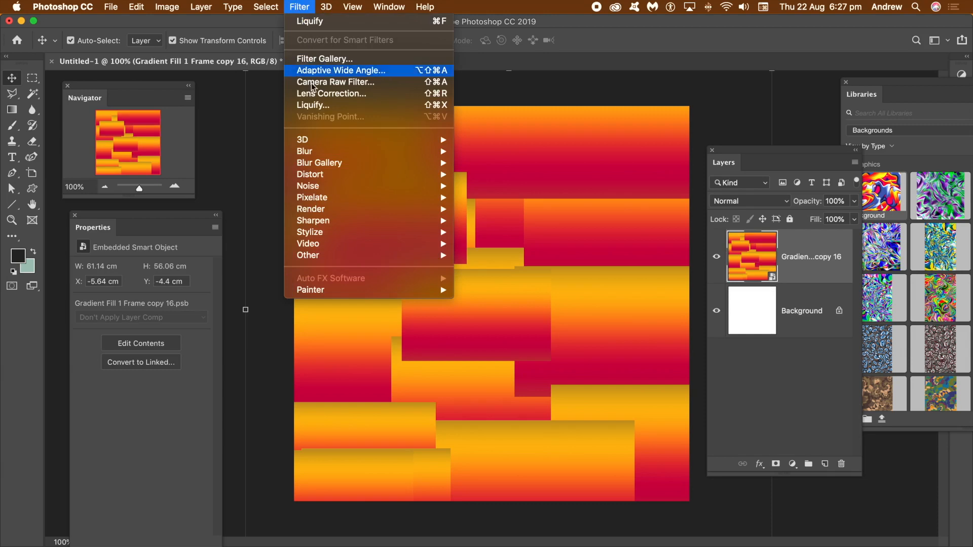
mouse_move(322, 235)
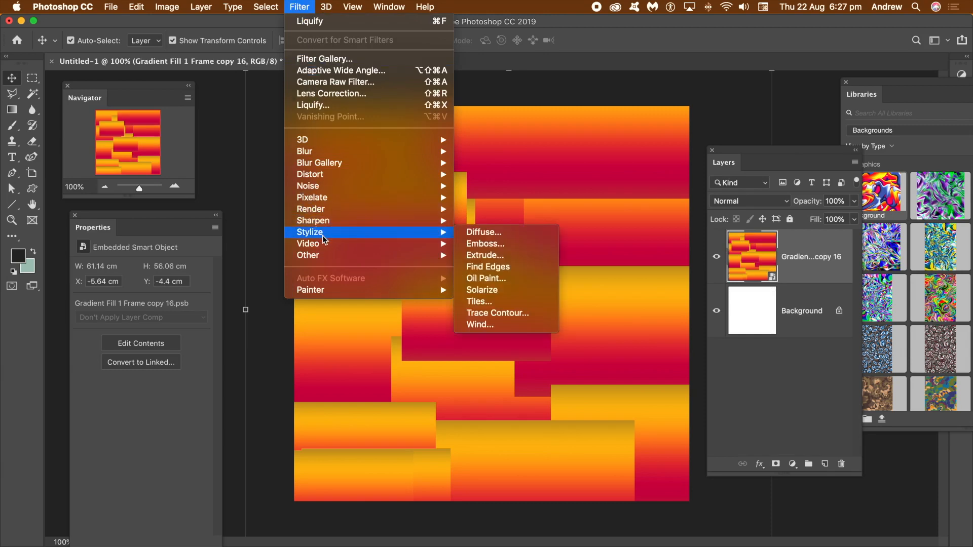
left_click(516, 279)
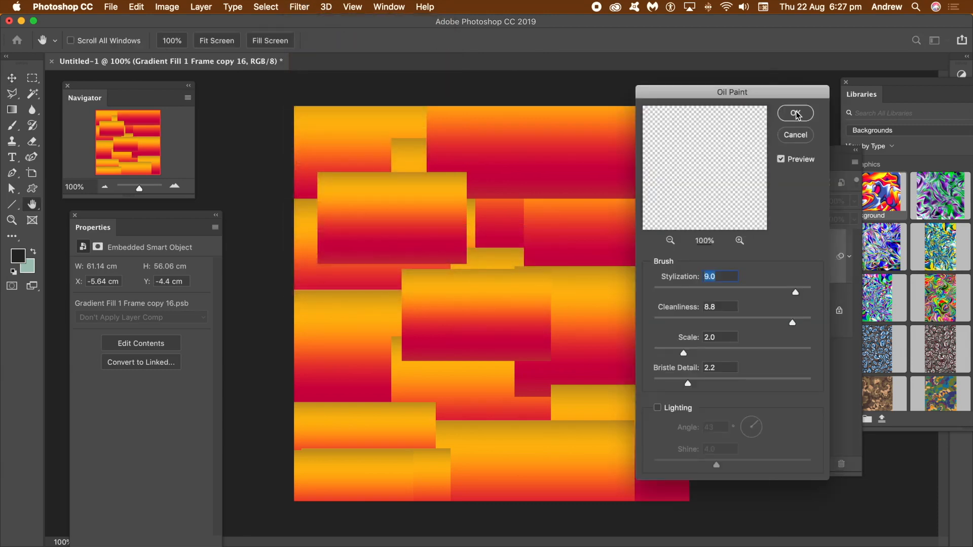
left_click(796, 112)
left_click(299, 7)
left_click(311, 18)
left_click(789, 115)
left_click(300, 6)
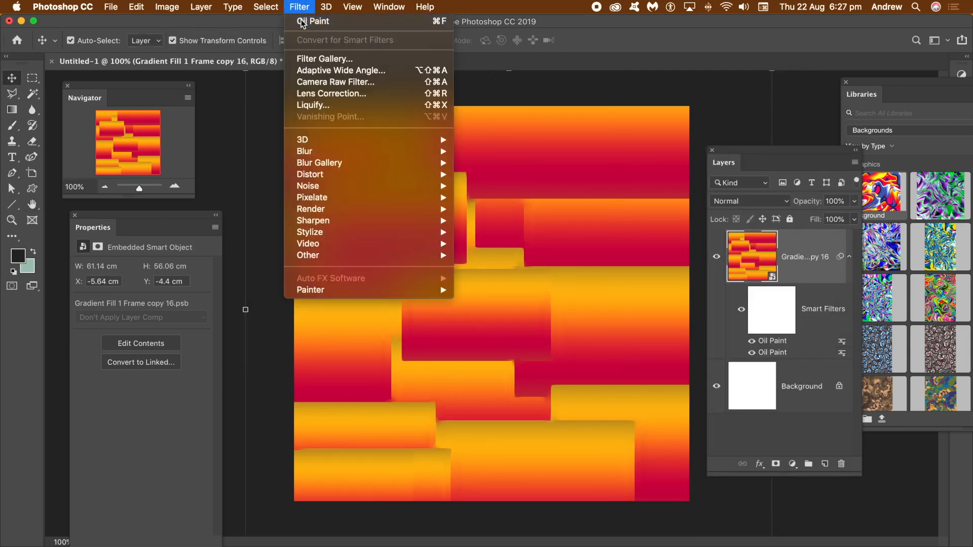
left_click(310, 19)
left_click(796, 113)
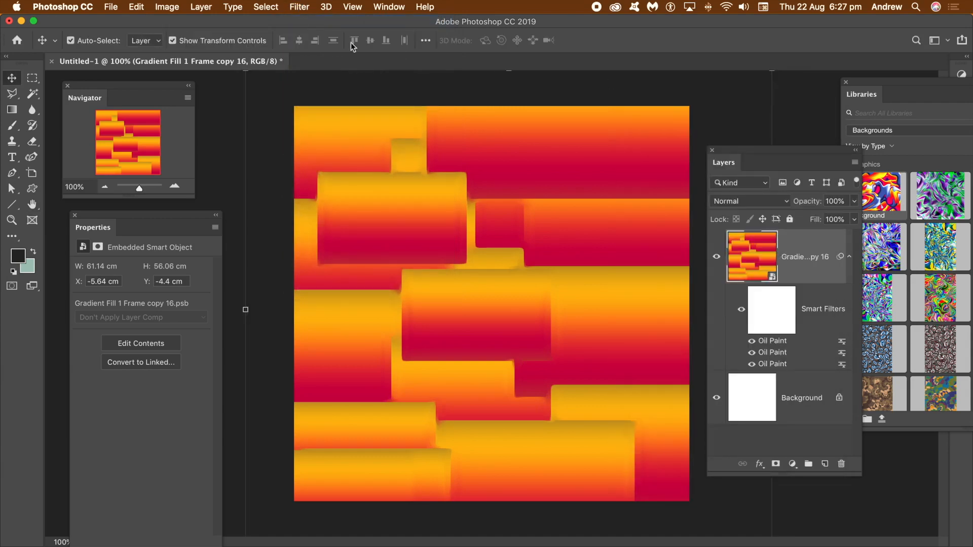
left_click(299, 7)
left_click(310, 19)
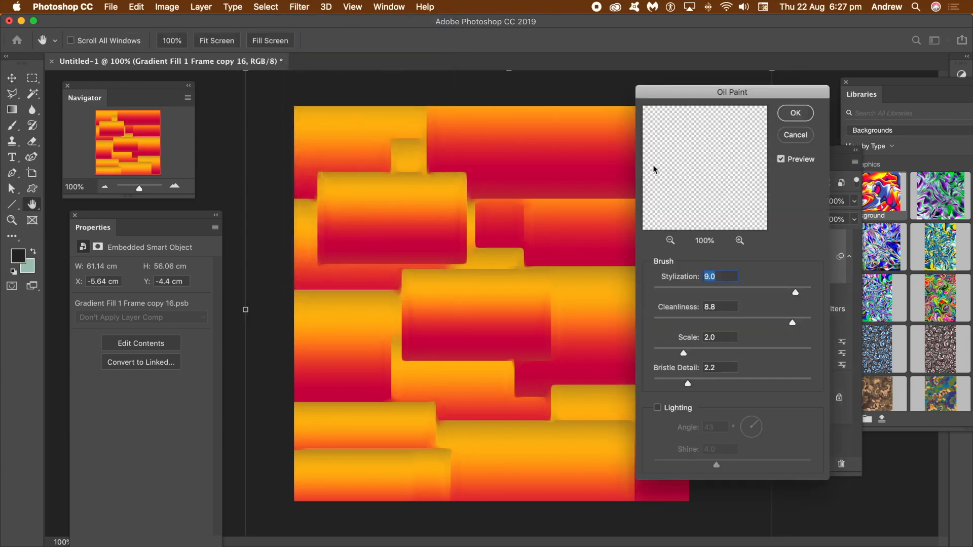
left_click(794, 114)
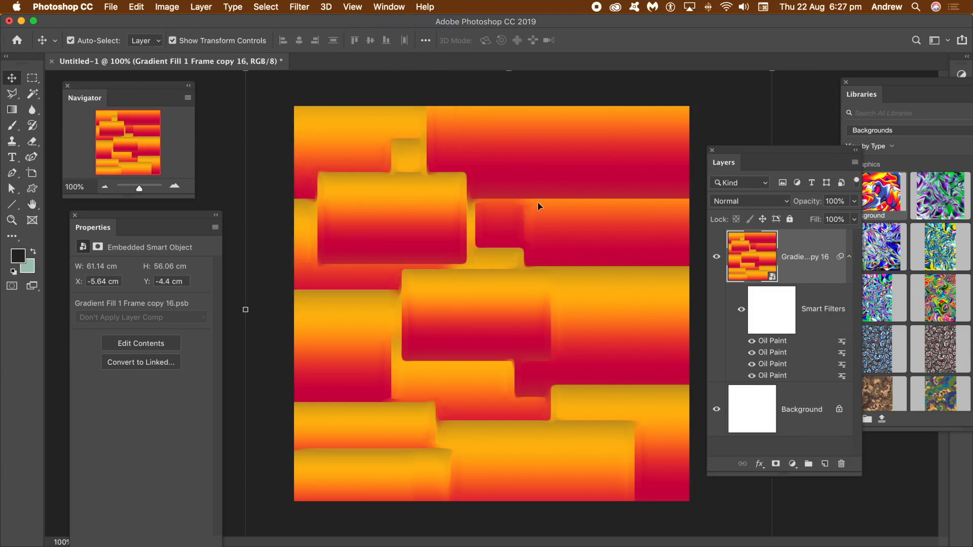
- Apply a Liquify filter to the smart object, warping the stripes into flowing folds with brush size 507, density 50 and pressure 100
left_click(300, 7)
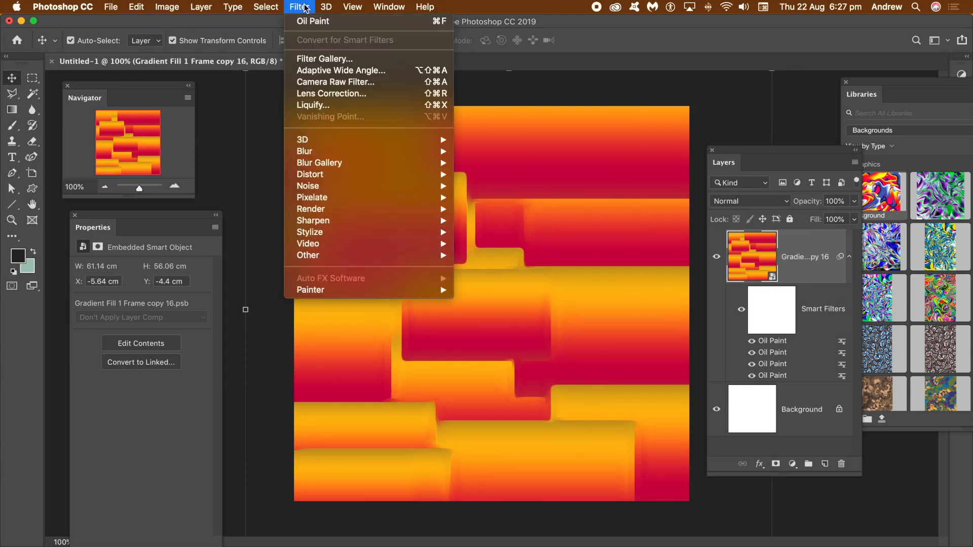
left_click(314, 106)
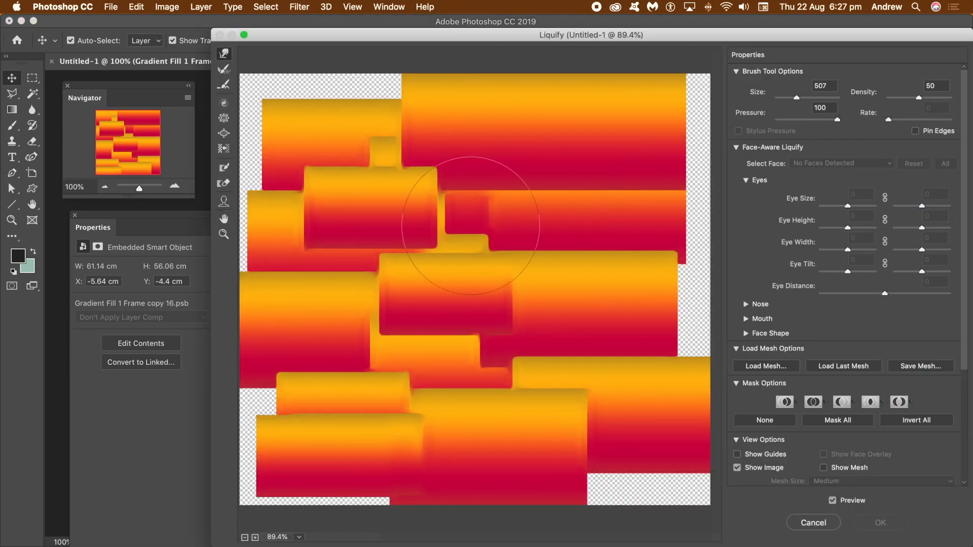
mouse_move(463, 233)
left_mouse_down()
mouse_move(485, 245)
mouse_move(470, 219)
mouse_move(482, 252)
mouse_move(473, 235)
left_mouse_up()
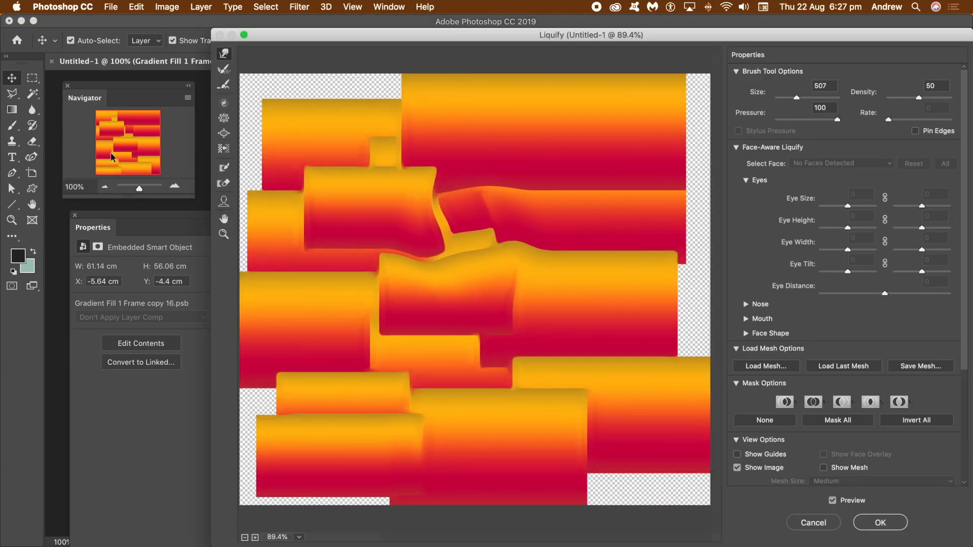
mouse_move(286, 179)
left_mouse_down()
mouse_move(332, 176)
mouse_move(302, 149)
mouse_move(301, 94)
mouse_move(489, 249)
mouse_move(537, 209)
mouse_move(505, 174)
left_mouse_up()
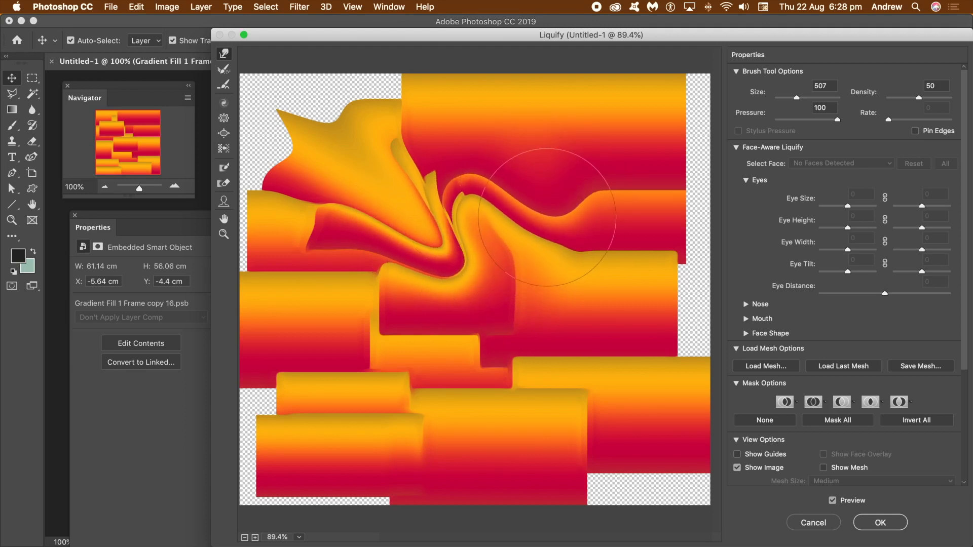
mouse_move(462, 354)
left_mouse_down()
mouse_move(303, 303)
mouse_move(364, 400)
mouse_move(309, 446)
mouse_move(273, 456)
mouse_move(263, 377)
mouse_move(283, 354)
left_mouse_up()
mouse_move(537, 471)
left_mouse_down()
mouse_move(547, 412)
mouse_move(608, 481)
mouse_move(666, 268)
left_mouse_up()
left_click_drag(649, 217, 700, 227)
mouse_move(674, 144)
left_mouse_down()
mouse_move(703, 142)
mouse_move(705, 126)
left_mouse_up()
mouse_move(376, 127)
left_mouse_down()
mouse_move(300, 109)
mouse_move(499, 221)
left_mouse_up()
mouse_move(358, 169)
left_mouse_down()
mouse_move(304, 113)
mouse_move(271, 99)
left_mouse_up()
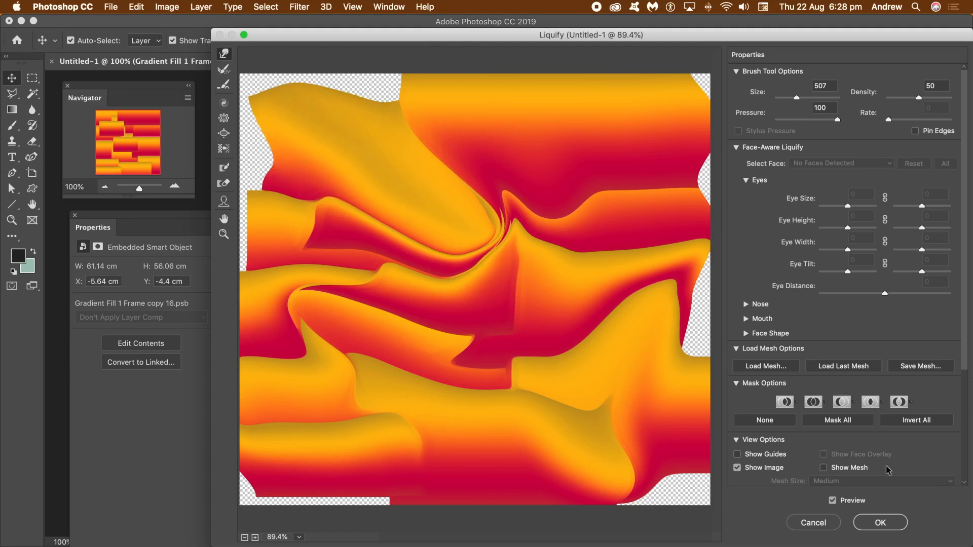
left_click(874, 523)
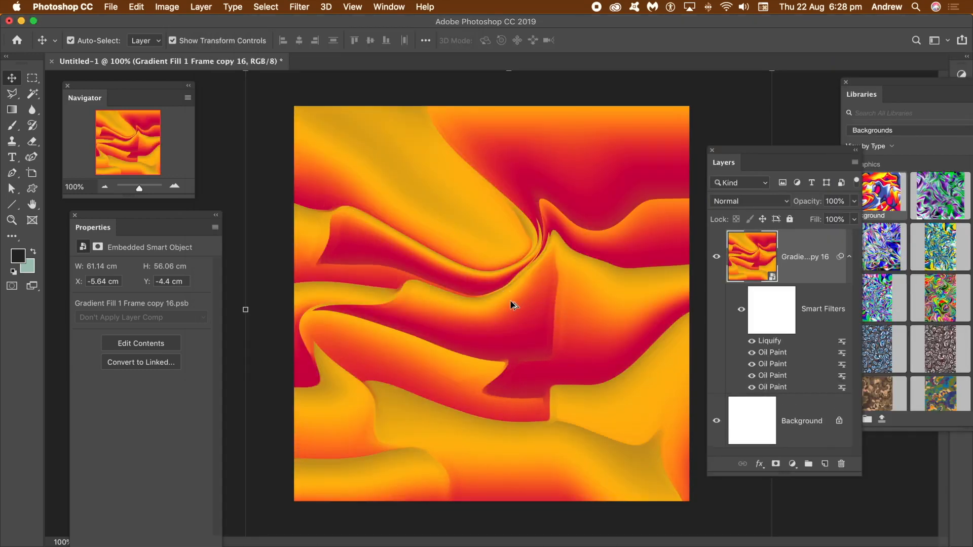
- Duplicate the liquified smart object, shrink the copy to about 31 by 27.7 cm and position it over the canvas's upper-left area
left_click_drag(527, 312, 376, 166)
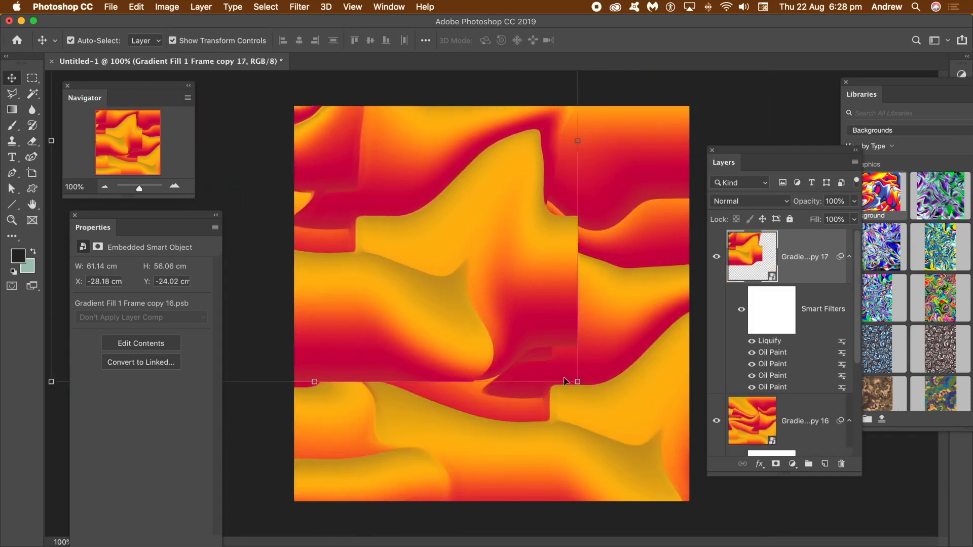
left_click_drag(577, 384, 492, 308)
left_click_drag(427, 215, 453, 233)
key("Return")
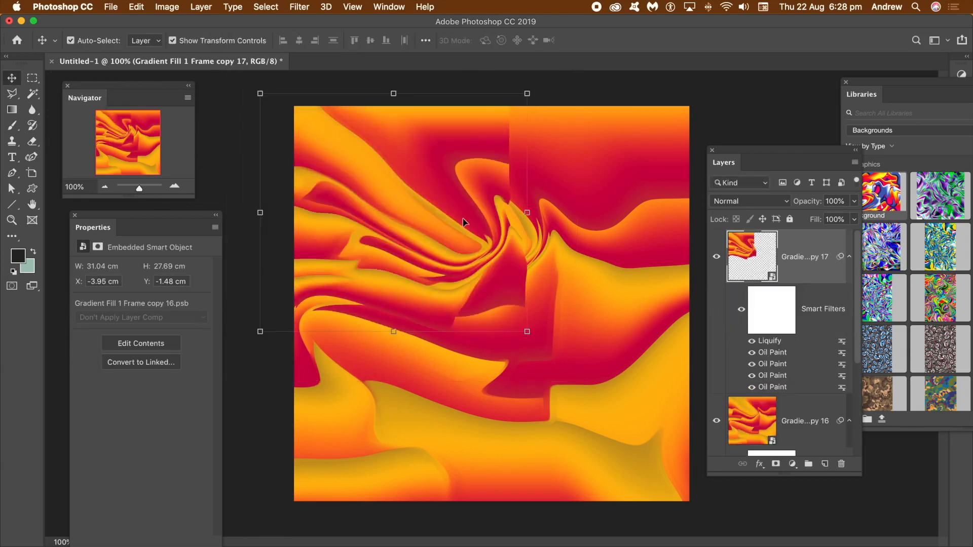
- Place more copies of the shrunken smart object at the upper right, lower right and lower left, rotating the lower-right copy about 85 degrees
left_click_drag(405, 223, 521, 245)
left_click_drag(685, 222, 681, 449)
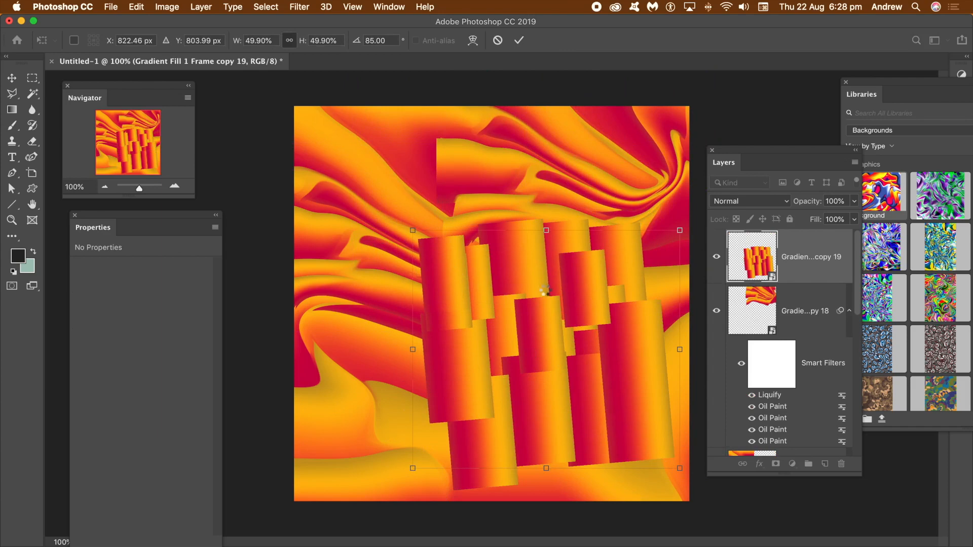
left_click_drag(579, 318, 419, 438)
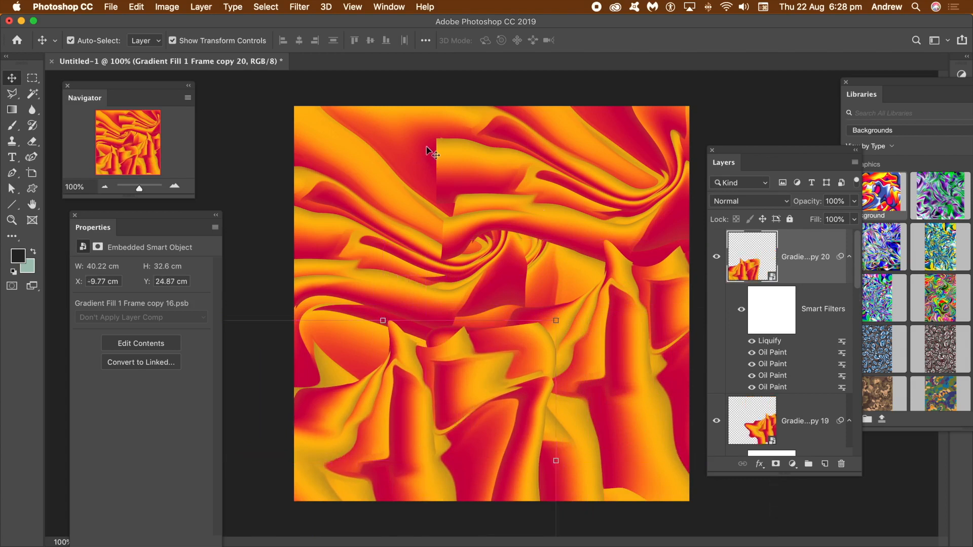
- Select all the liquified copies above the background and convert them into a single smart object
left_click_drag(855, 277, 864, 429)
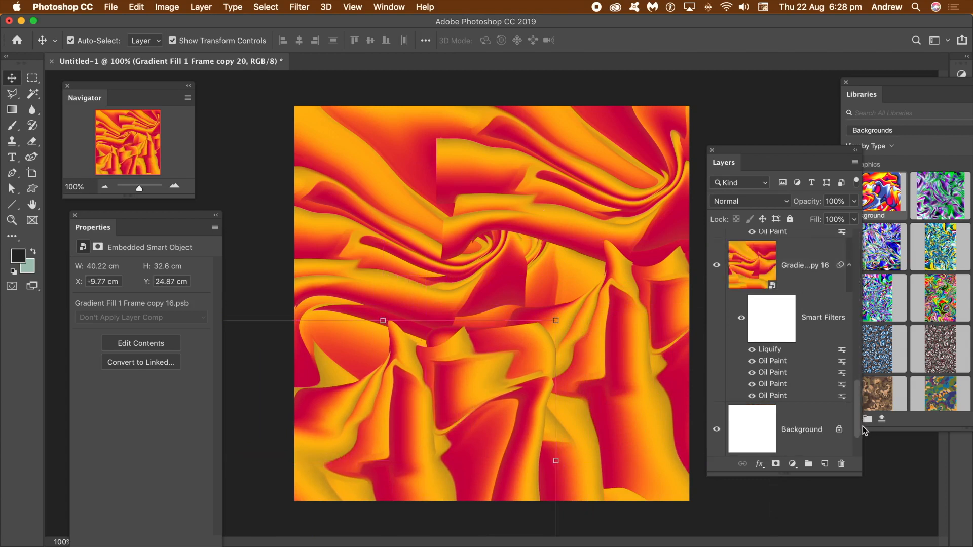
left_click(757, 272, "shift")
left_click(201, 7)
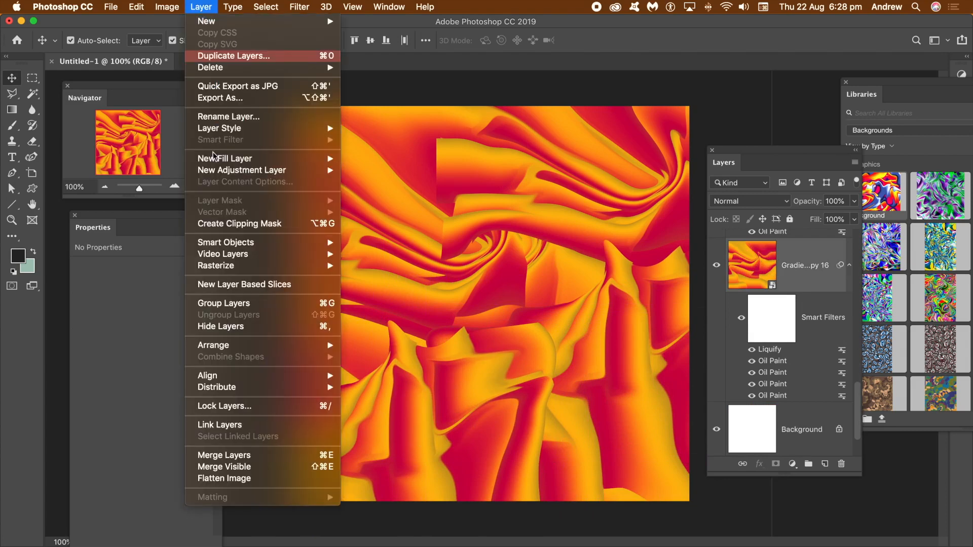
mouse_move(239, 246)
left_click(377, 243)
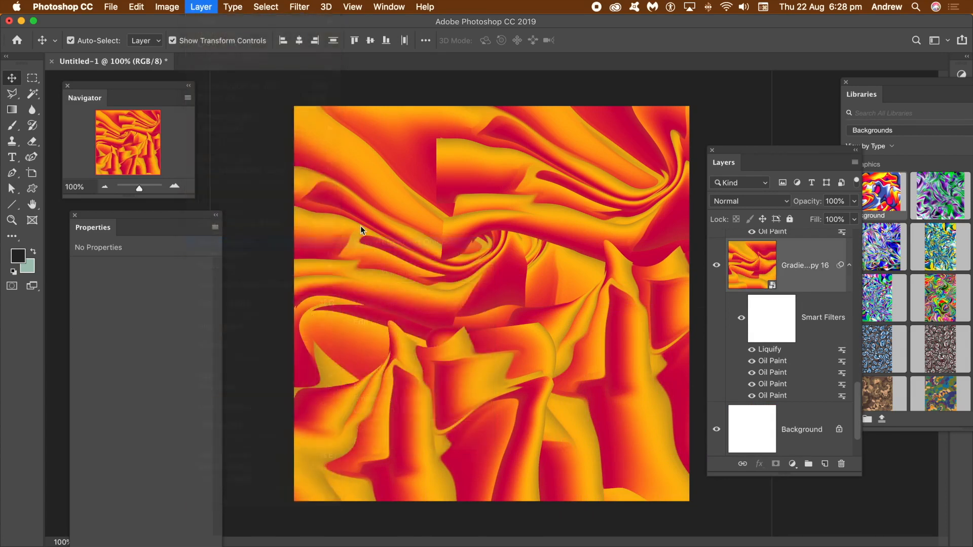
- Apply the Oil Paint filter three times with stylization 9.0, cleanliness 8.8, scale 2.0, bristle detail 2.2 and lighting off
left_click(298, 7)
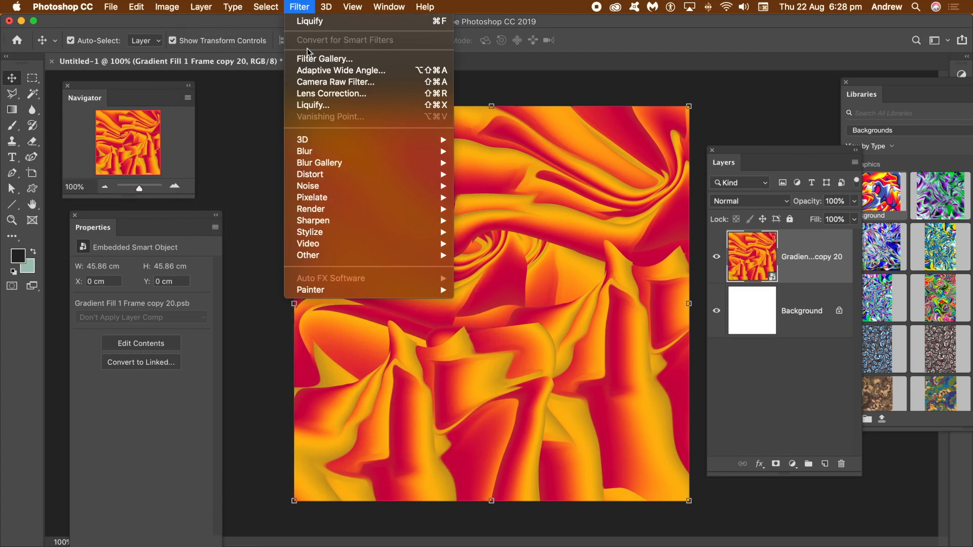
mouse_move(330, 233)
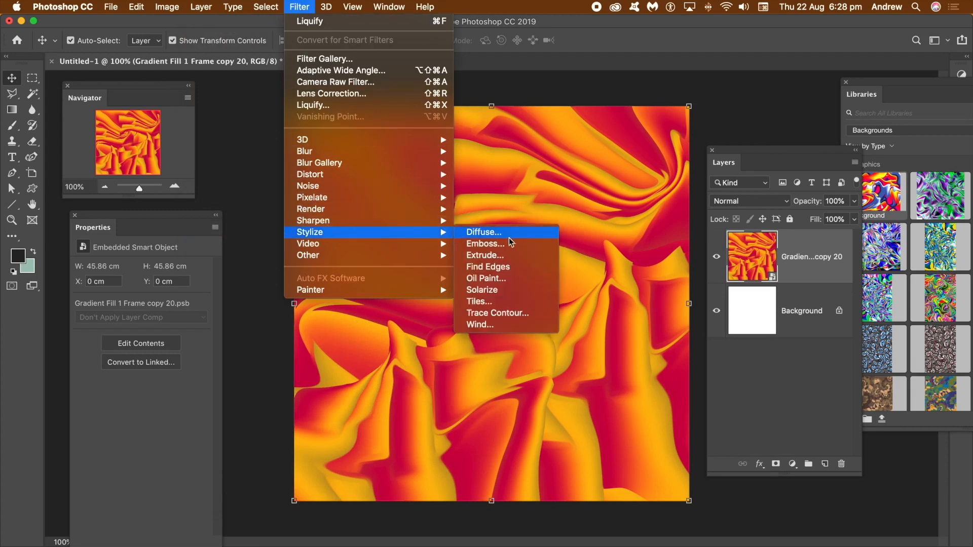
left_click(496, 279)
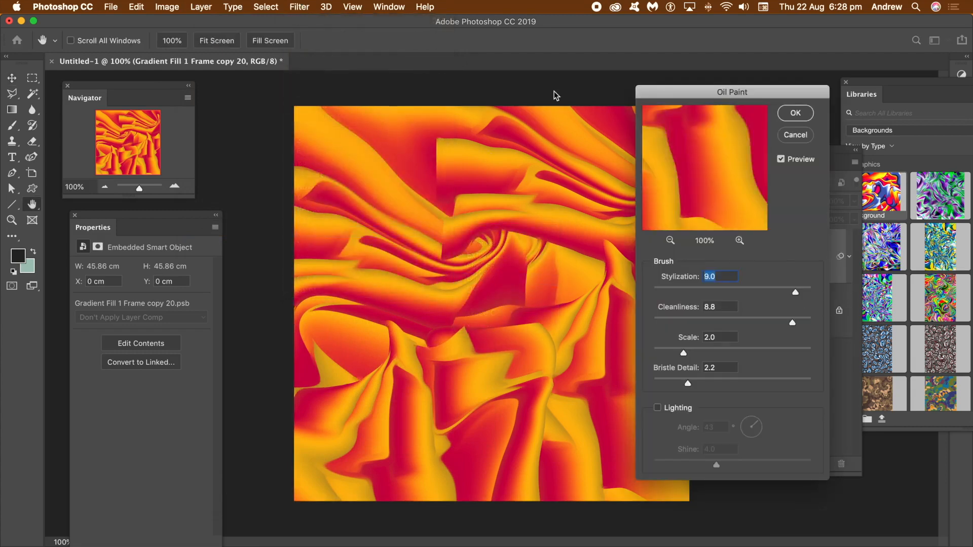
left_click(300, 8)
left_click(304, 21)
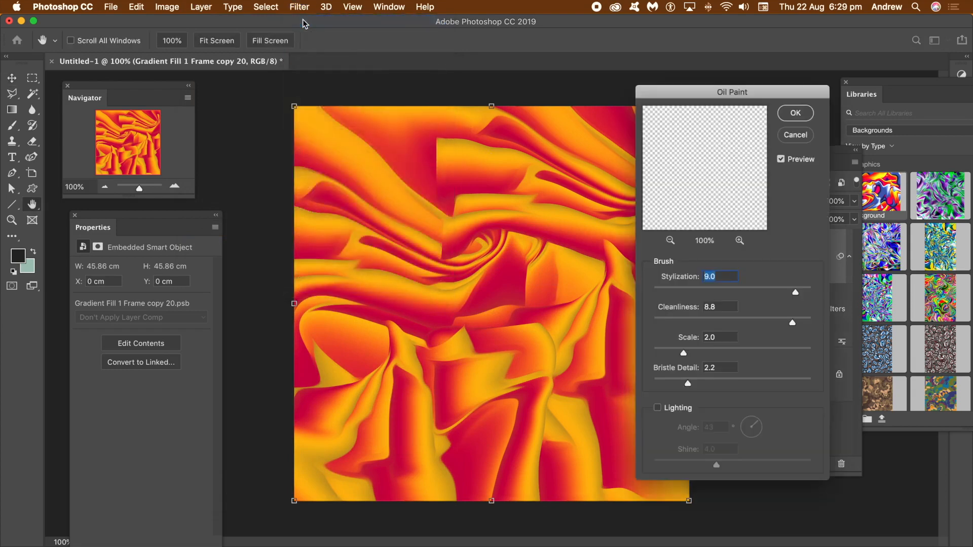
left_click(801, 114)
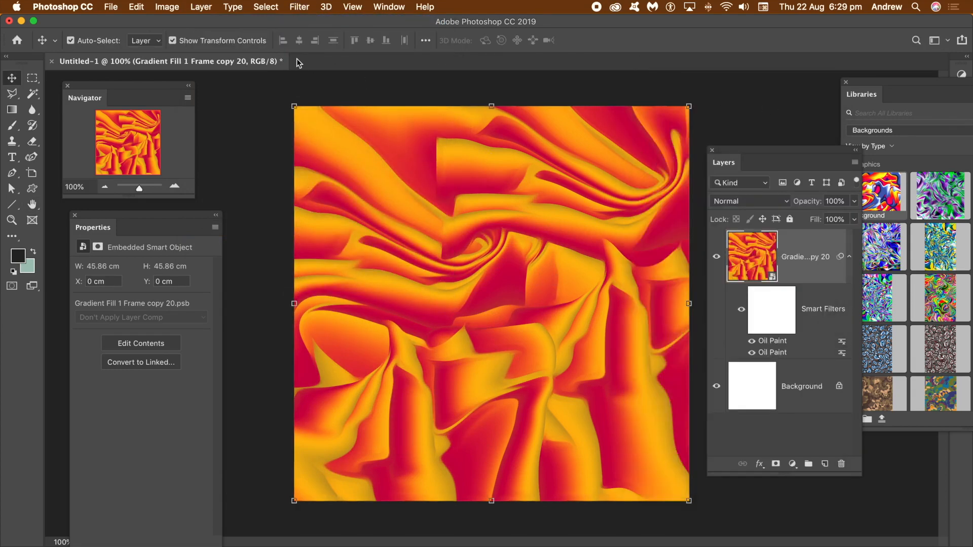
left_click(299, 8)
left_click(304, 21)
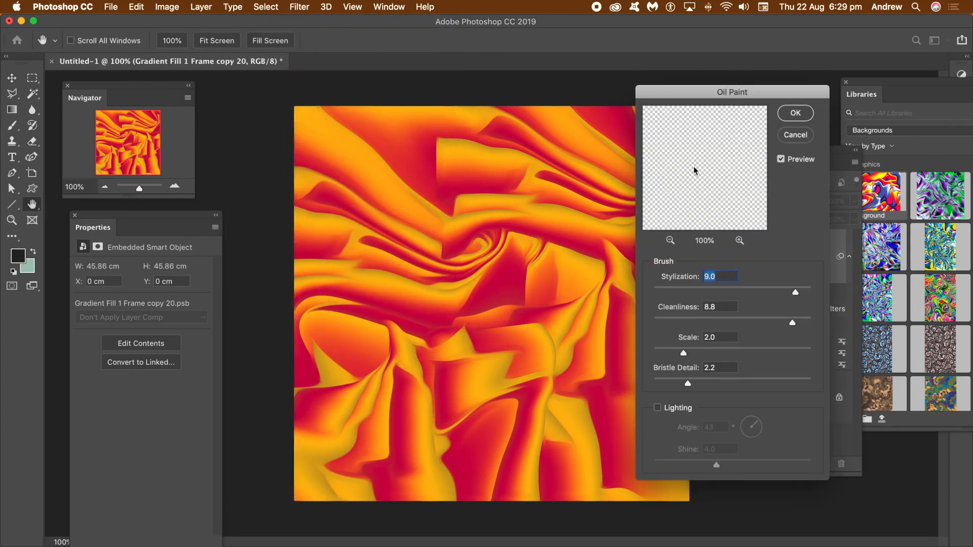
left_click(801, 114)
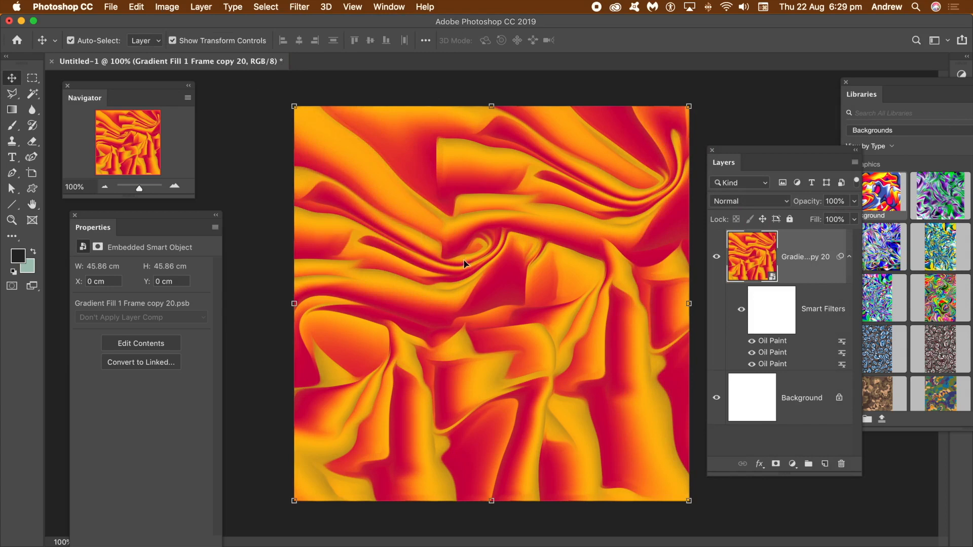
- Duplicate the oil-painted smart object, blend the copy in Lighten mode, and transform it to about 115.6% scale with about 82 degrees of rotation
left_click_drag(476, 273, 439, 240)
left_click(760, 202)
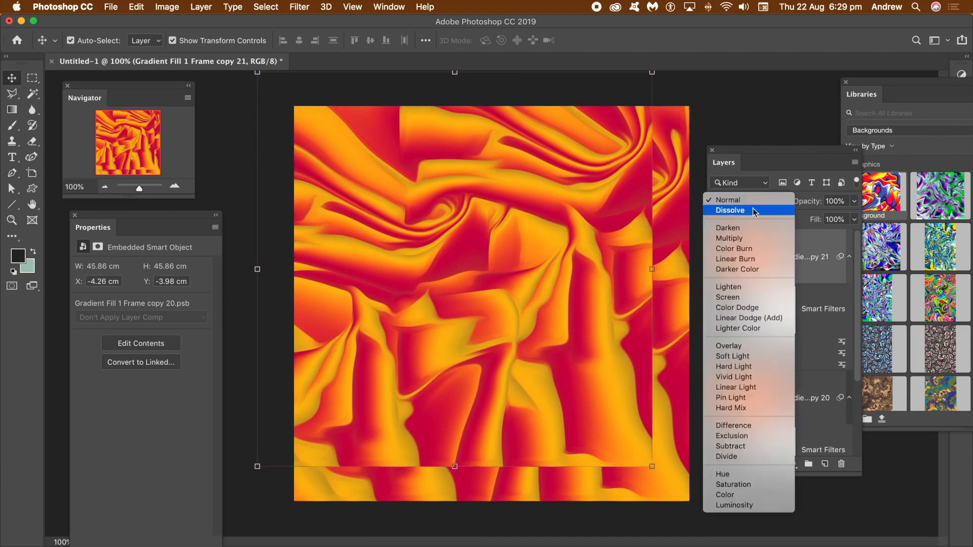
left_click(739, 287)
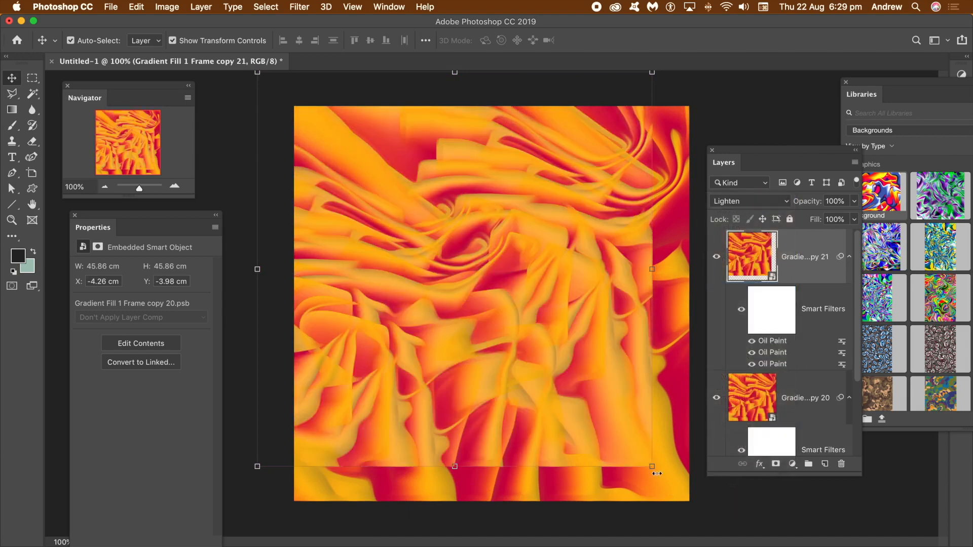
left_click_drag(651, 466, 715, 527)
left_click_drag(730, 78, 785, 528)
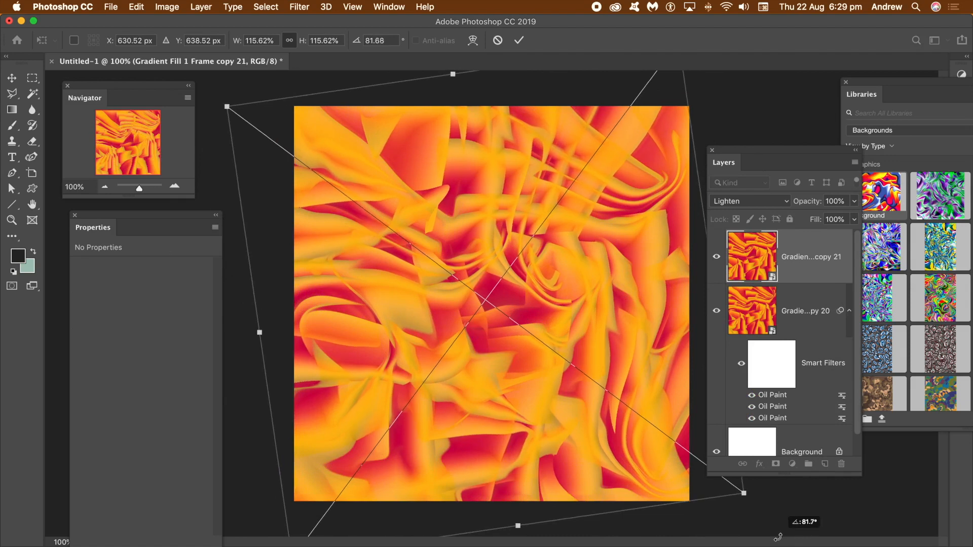
key("Return")
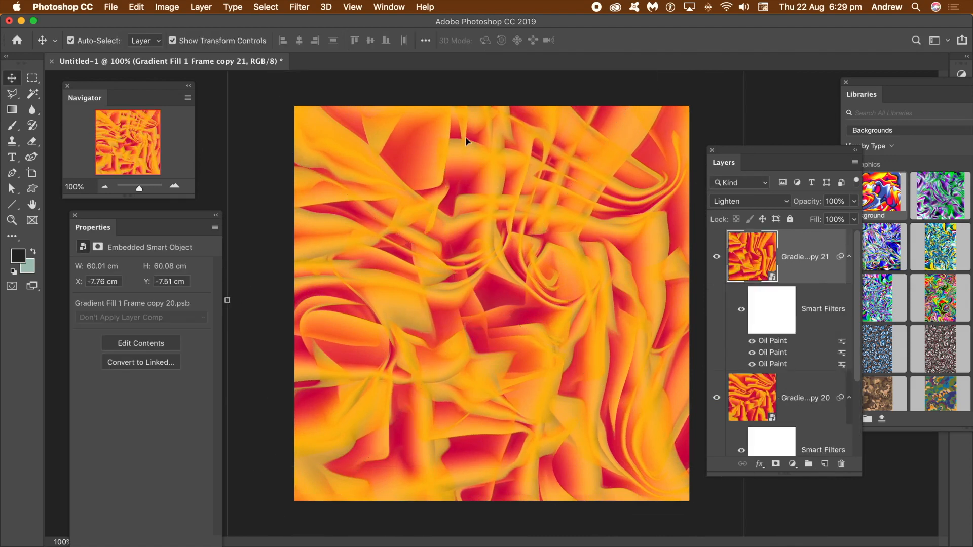
- Select both oil-painted layers above the background and convert them into one smart object
left_click(804, 398, "shift")
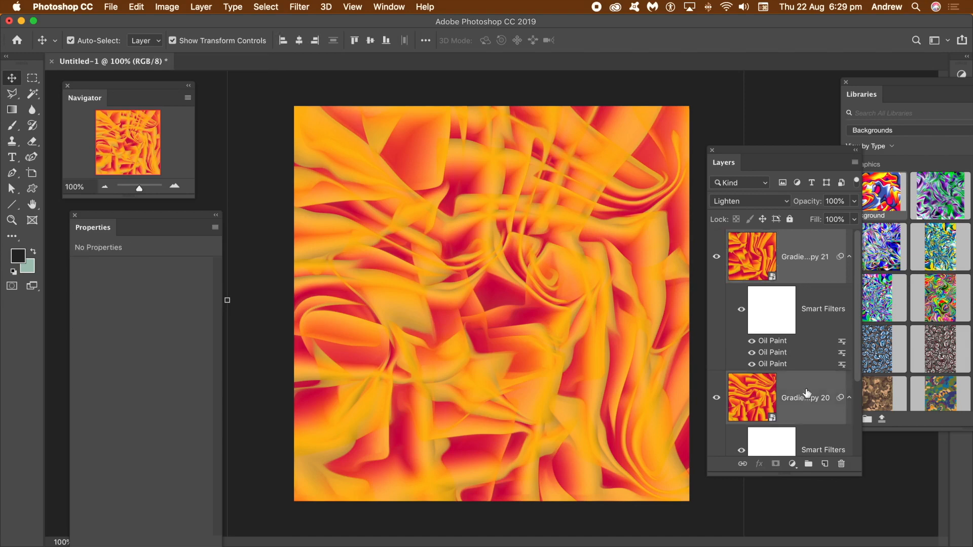
left_click(195, 7)
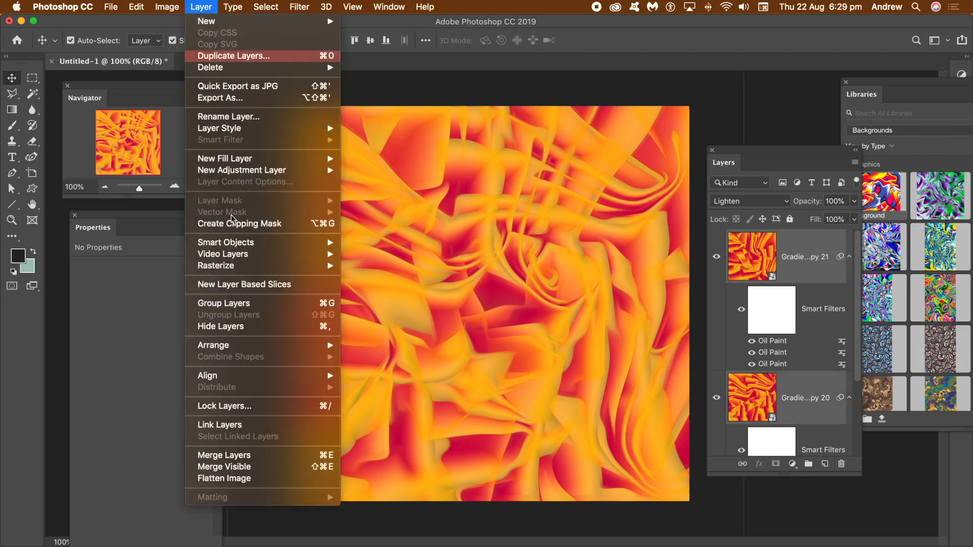
mouse_move(279, 250)
left_click(395, 243)
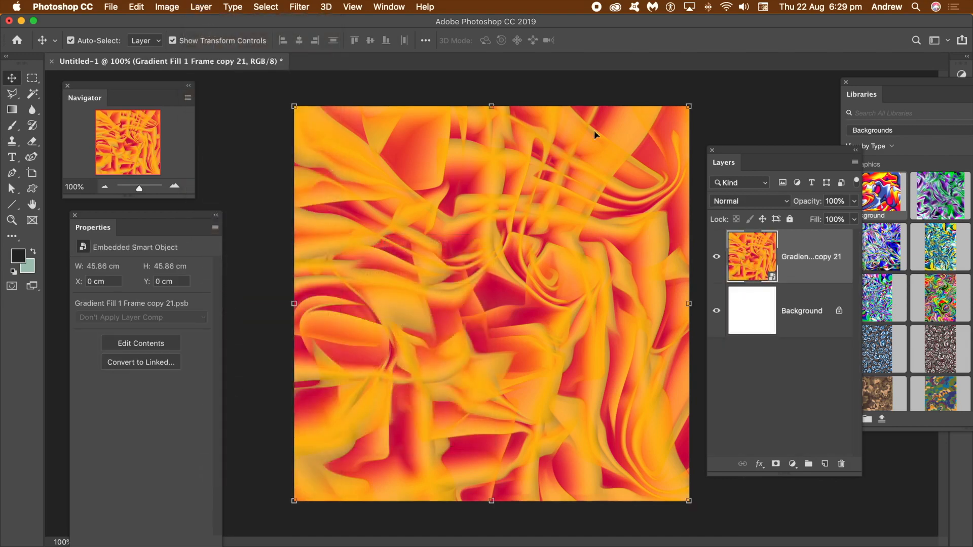
- Apply a Levels adjustment to the combined smart object with midtones at 0.59 and the white input level at 218
left_click(175, 7)
mouse_move(182, 39)
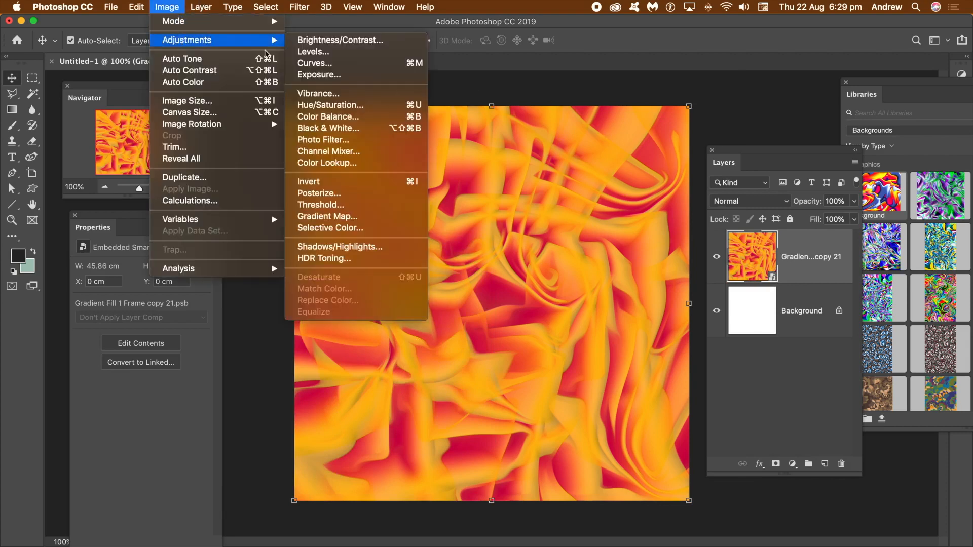
left_click(333, 54)
left_click_drag(527, 251, 508, 251)
left_click_drag(442, 251, 508, 251)
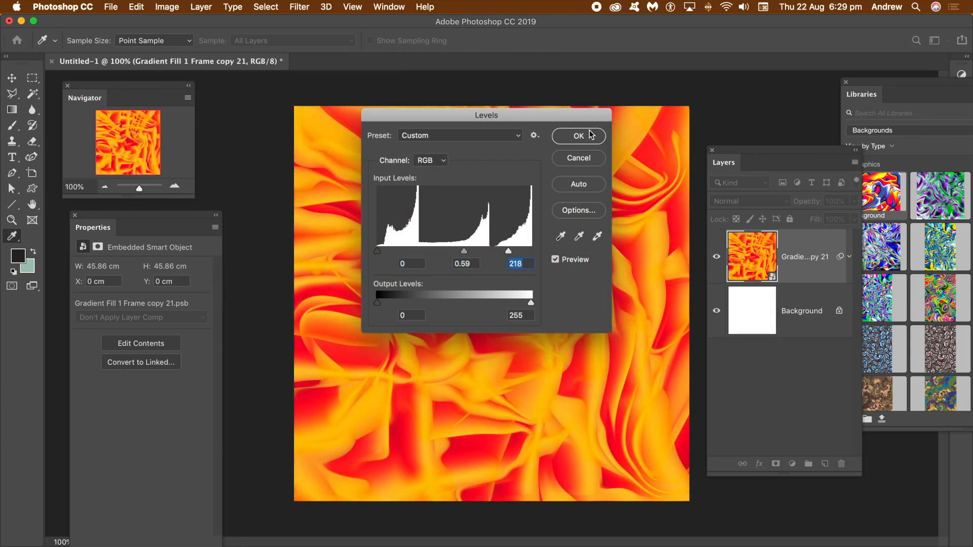
left_click(588, 133)
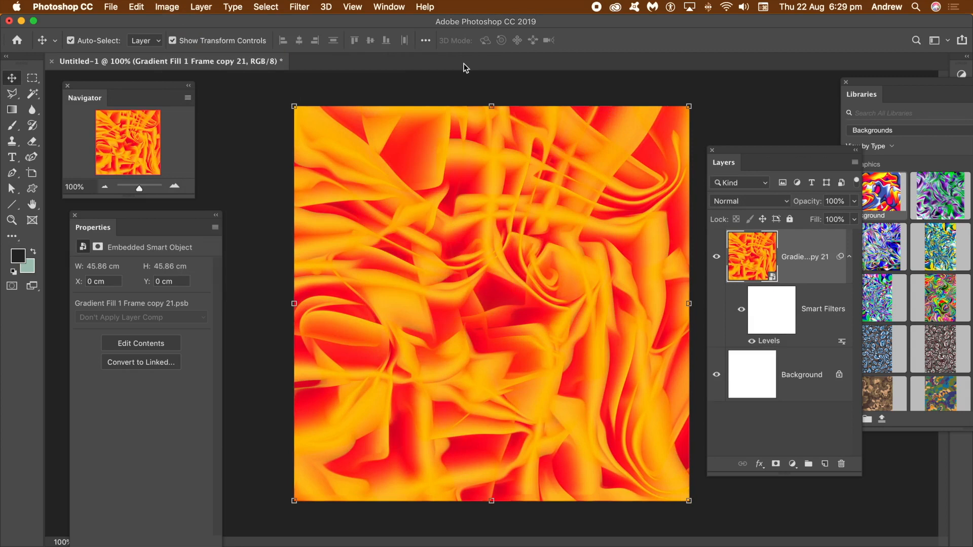
- Open the nested smart object contents level by level down to the original Gradient Fill 1 document inside the frame
double_click(771, 279)
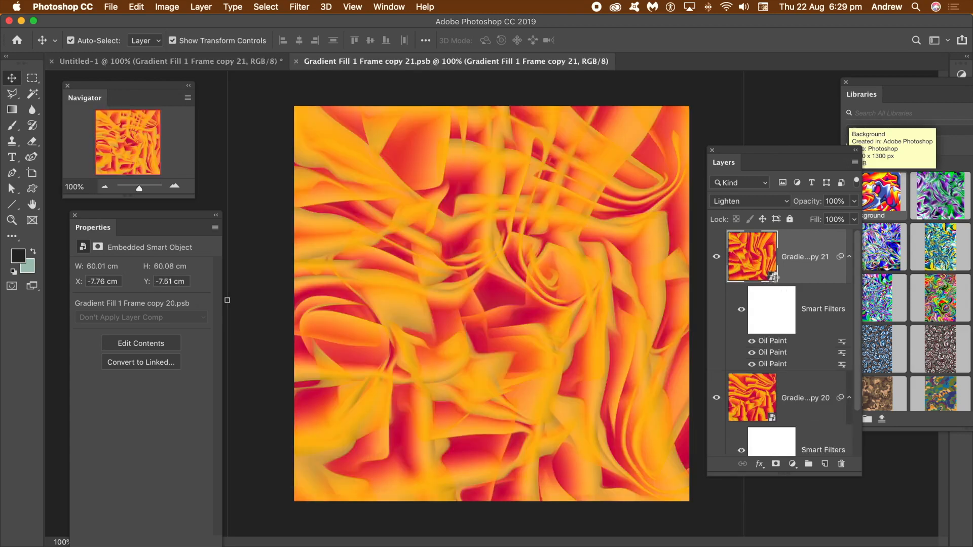
double_click(771, 279)
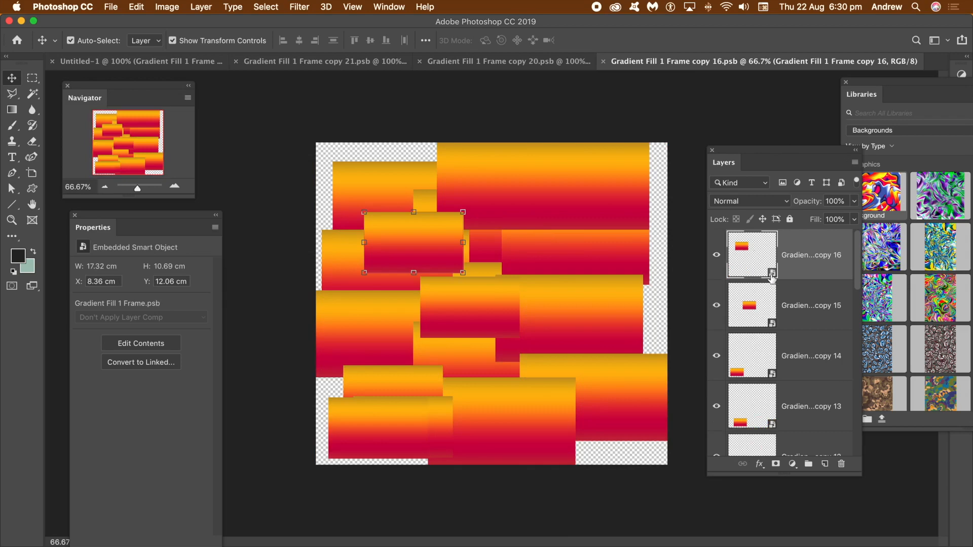
double_click(771, 278)
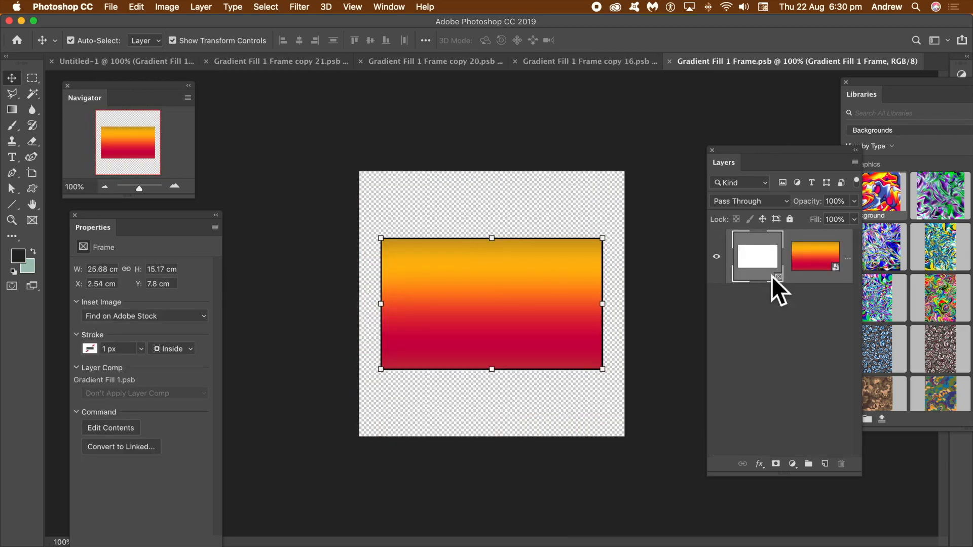
double_click(829, 265)
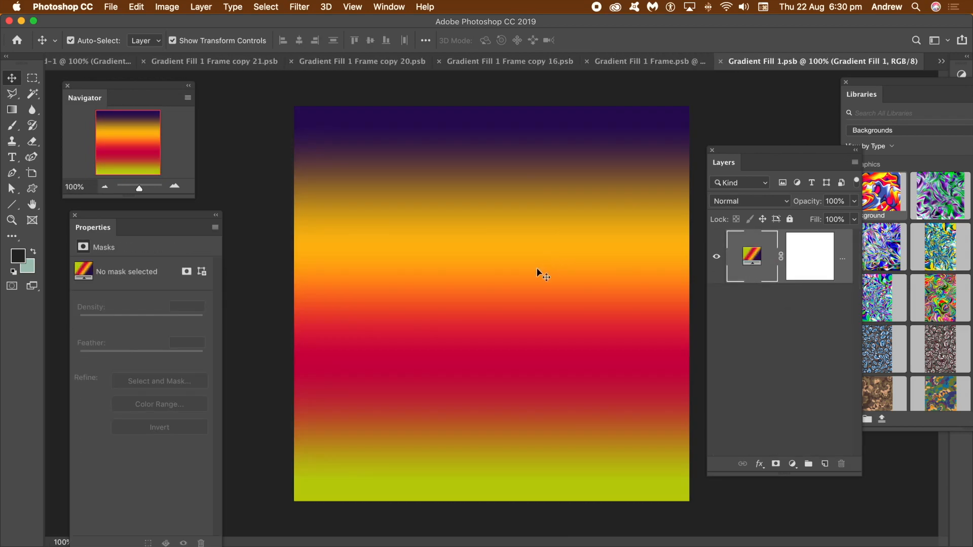
- Edit the gradient fill layer and switch its gradient to the Spectrum preset
double_click(752, 257)
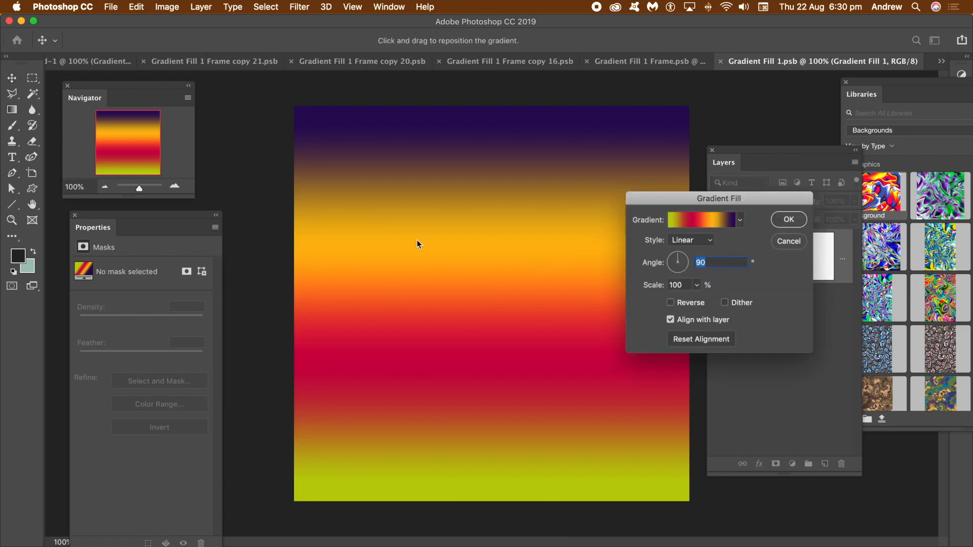
left_click(739, 221)
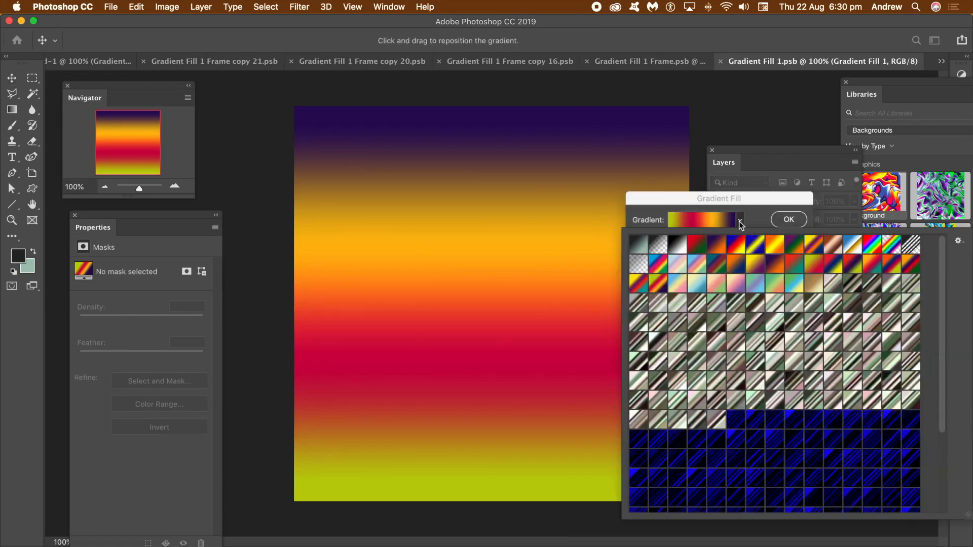
left_click(659, 268)
left_click(687, 205)
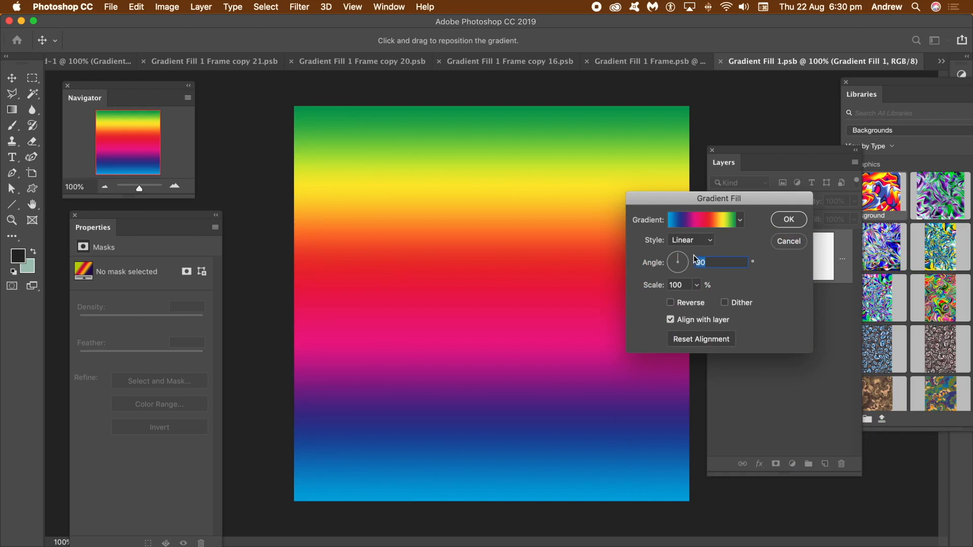
- Customise the gradient with a dark stop between magenta and red, another at 26%, and a white stop at 8%
left_click(704, 225)
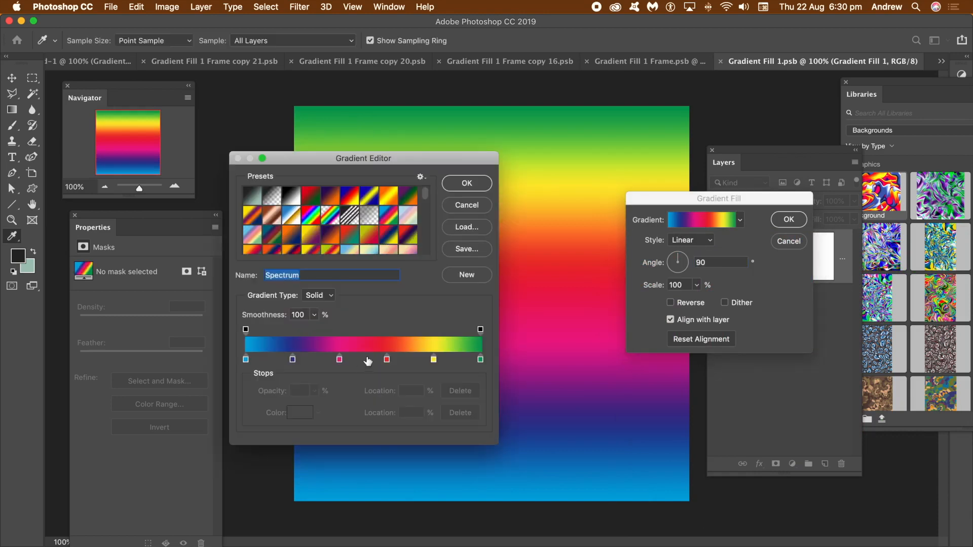
left_click(368, 361)
left_click(307, 360)
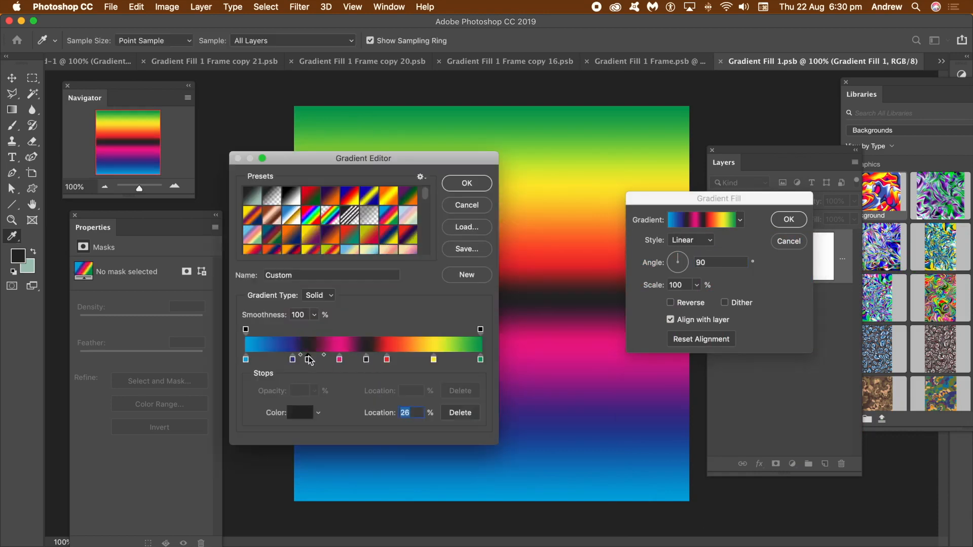
left_click(264, 361)
double_click(265, 360)
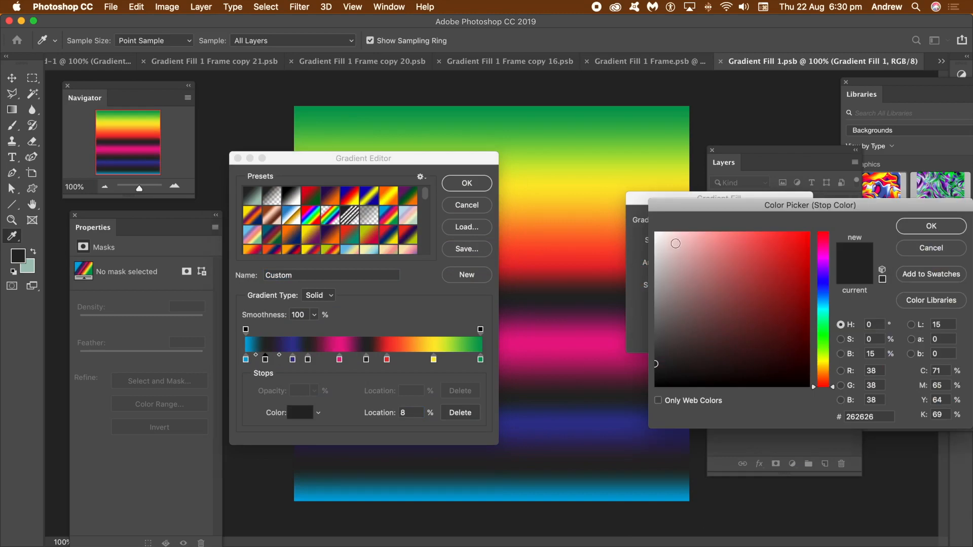
left_click_drag(675, 244, 645, 225)
left_click(914, 228)
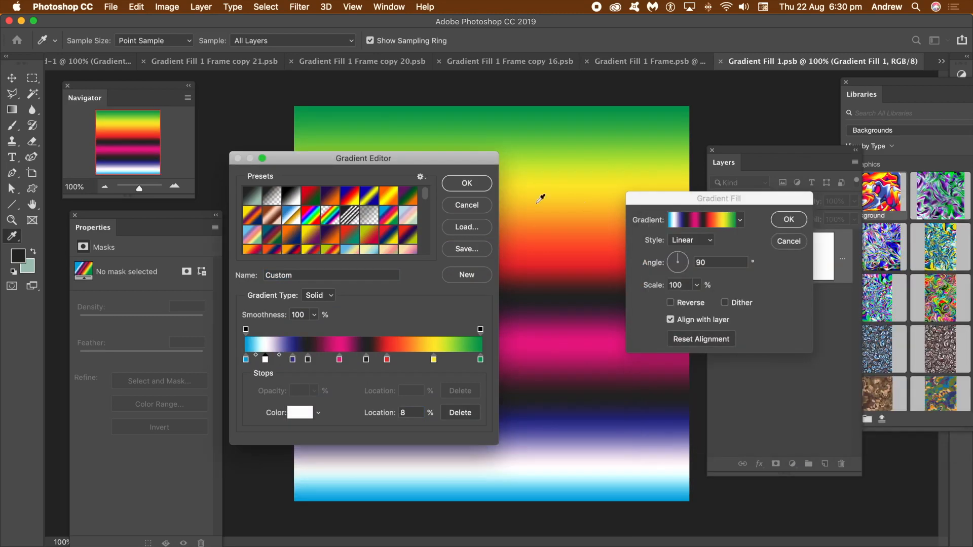
left_click(467, 186)
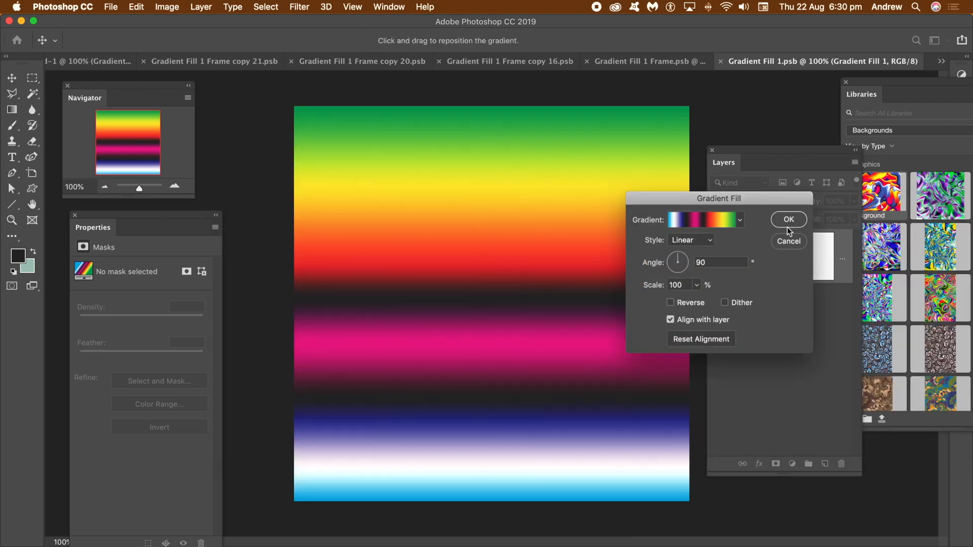
- Set the gradient fill style to Radial, and save and close the Gradient Fill 1 contents
left_click(702, 241)
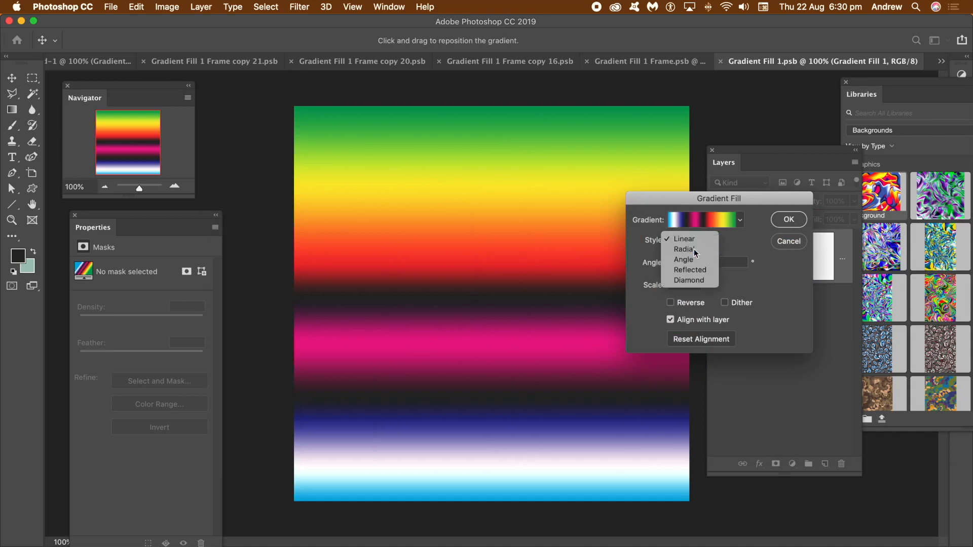
left_click(696, 250)
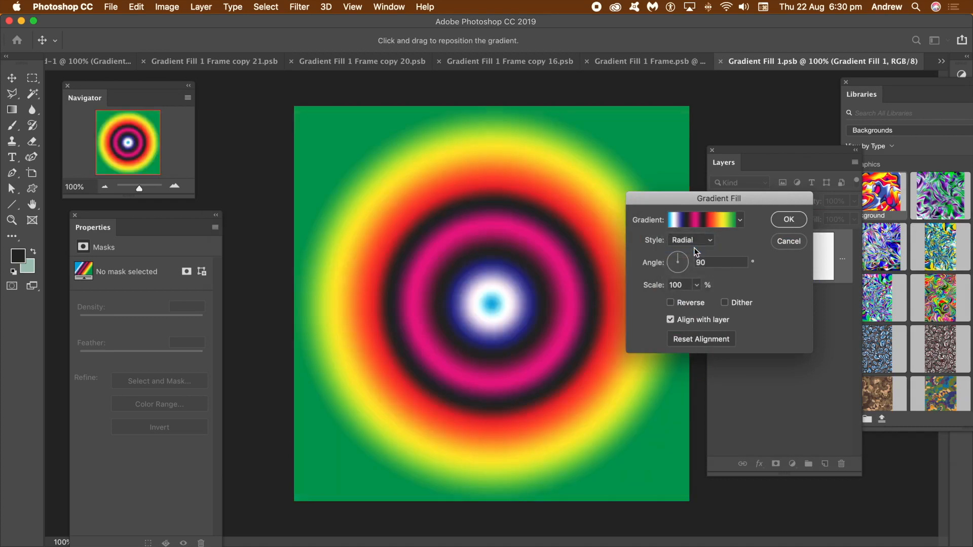
left_click(790, 220)
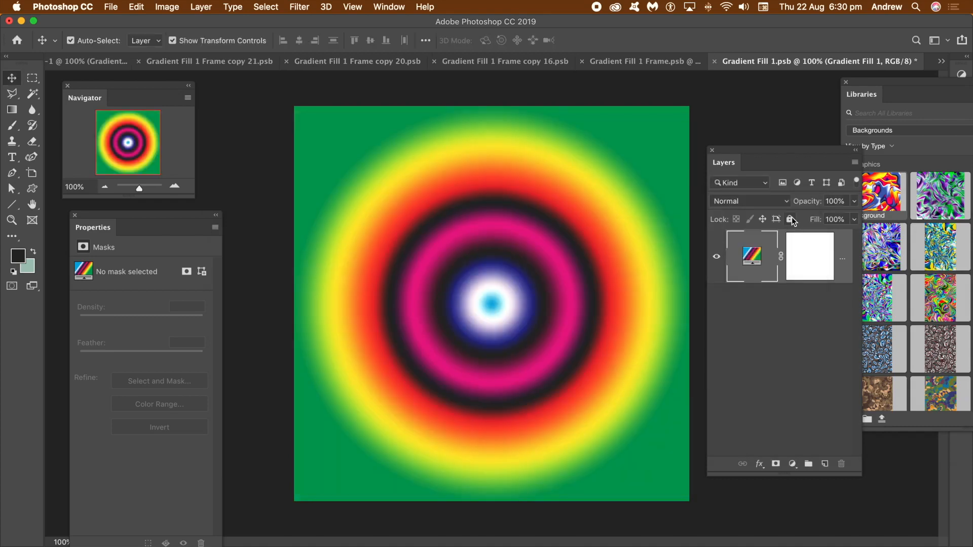
left_click(715, 61)
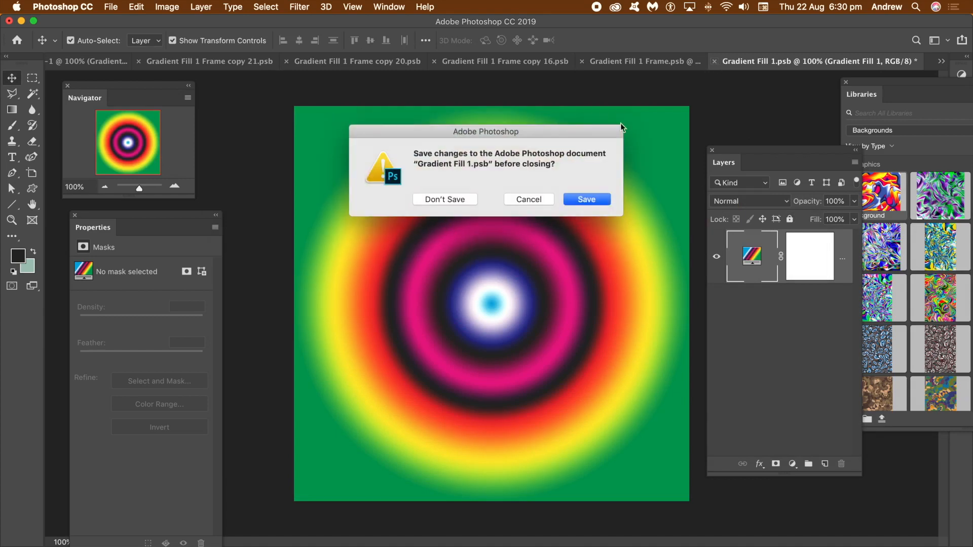
left_click(591, 198)
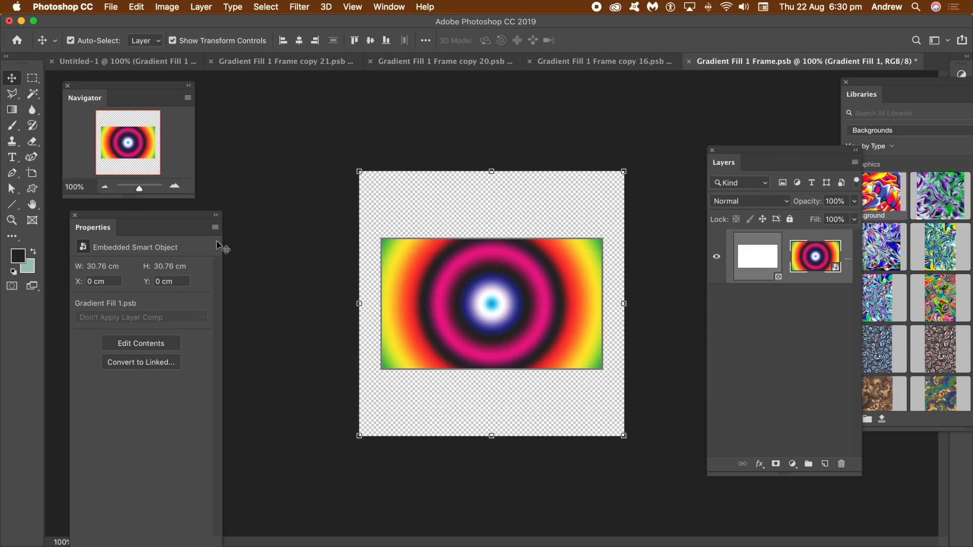
- Shrink the frame from its upper-left corner, offset its gradient to X 2.5 cm and Y -2.78 cm, and save and close the frame file
left_click(32, 220)
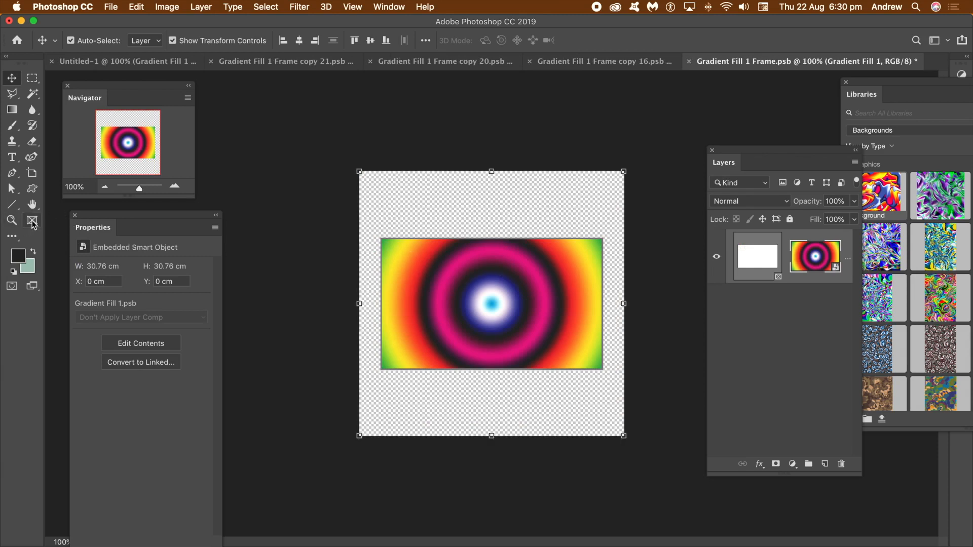
left_click(404, 241)
left_click_drag(381, 238, 455, 251)
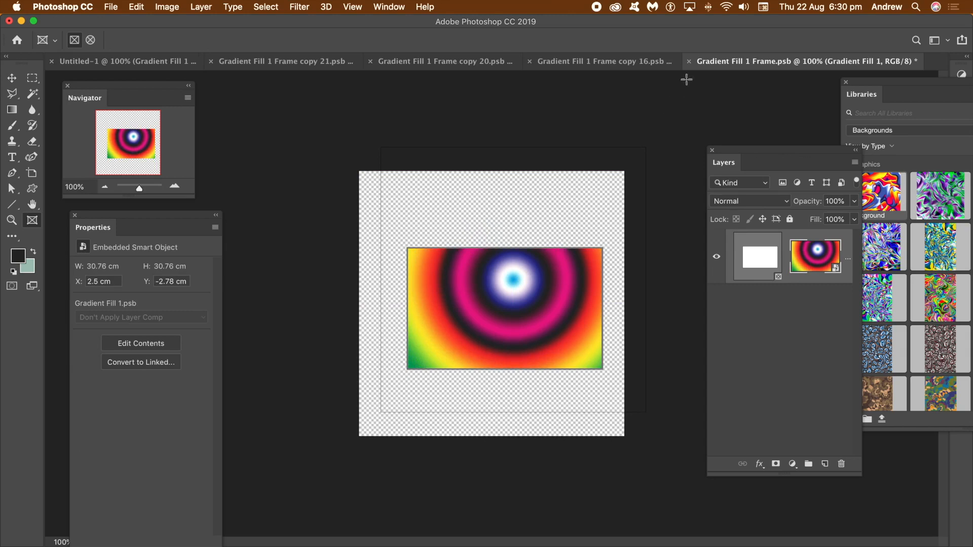
left_click(688, 62)
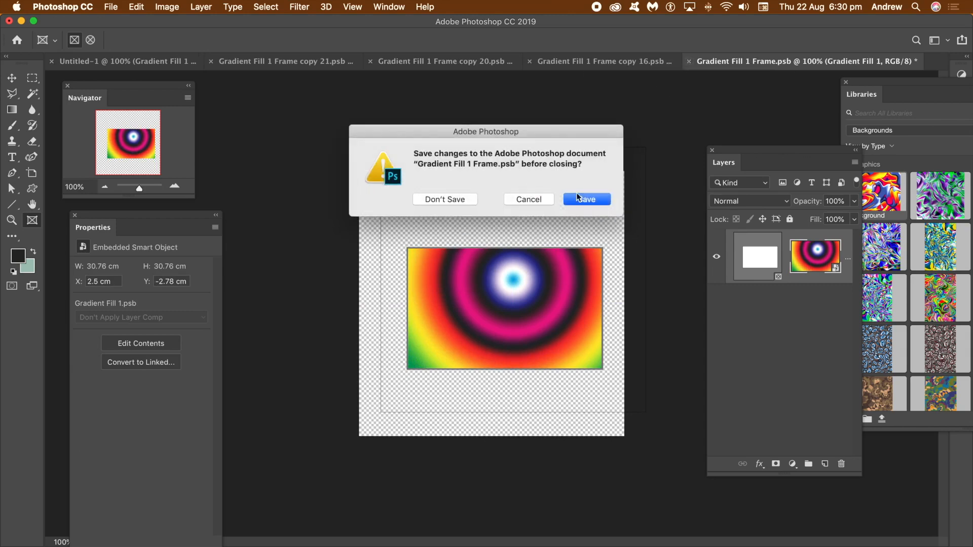
left_click(587, 198)
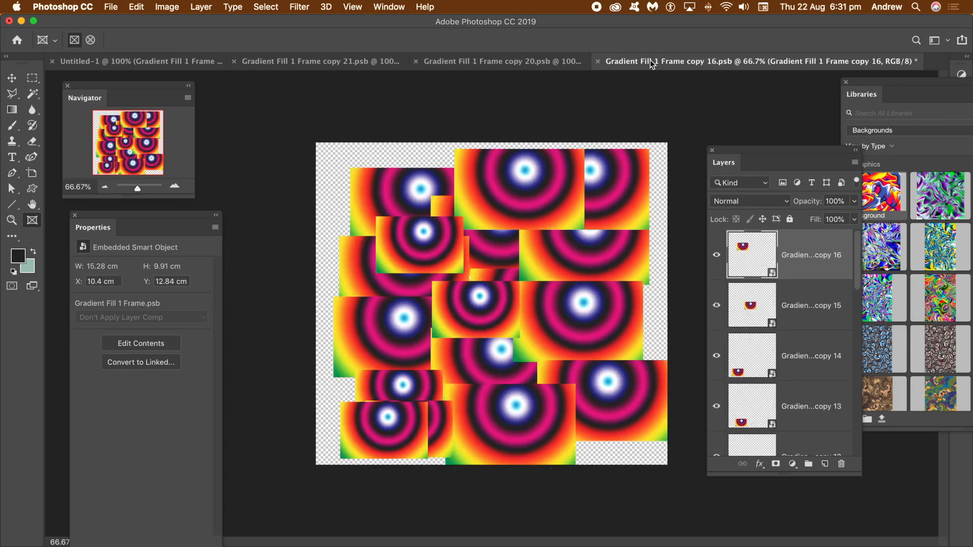
- Save and close the nested Frame copy 16, copy 20 and copy 21 documents to update the main artwork
left_click(598, 64)
left_click(591, 199)
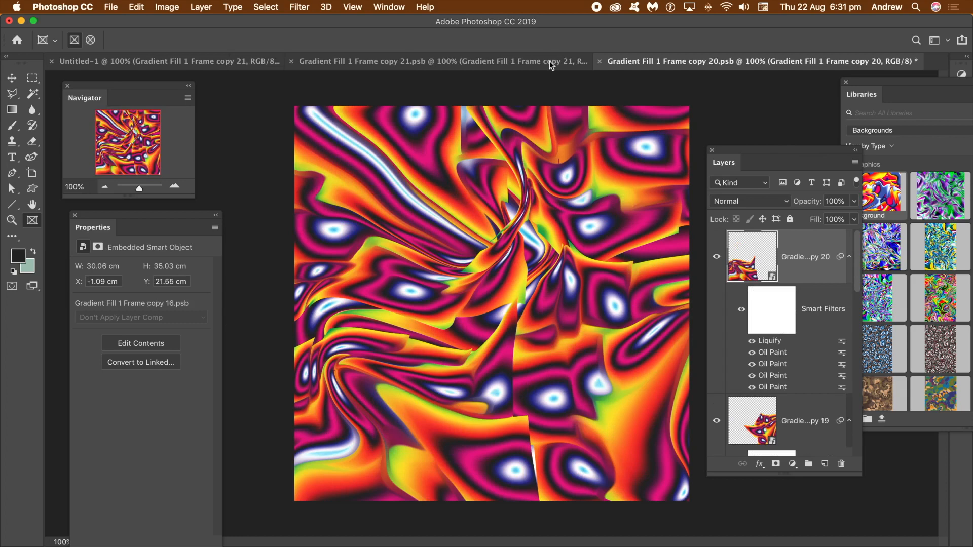
left_click(599, 61)
left_click(586, 199)
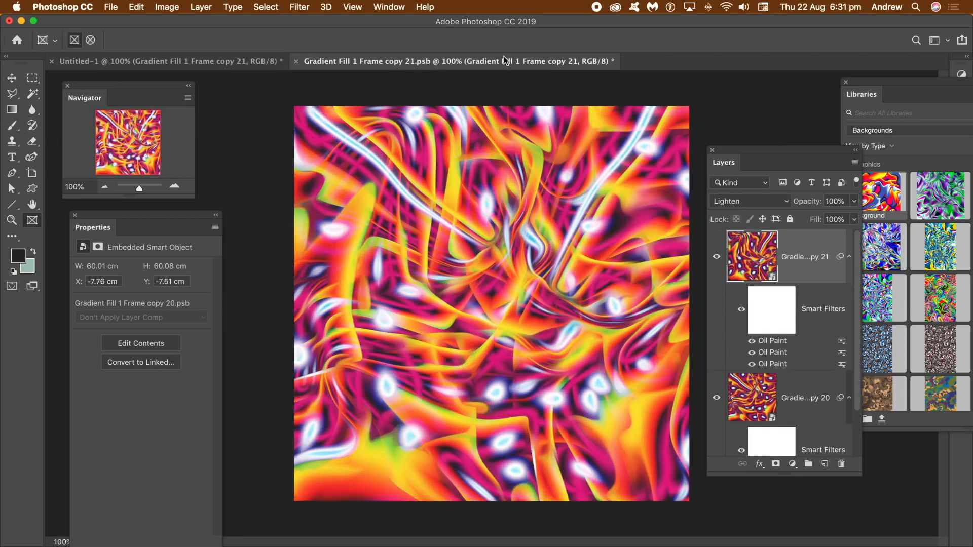
left_click(295, 61)
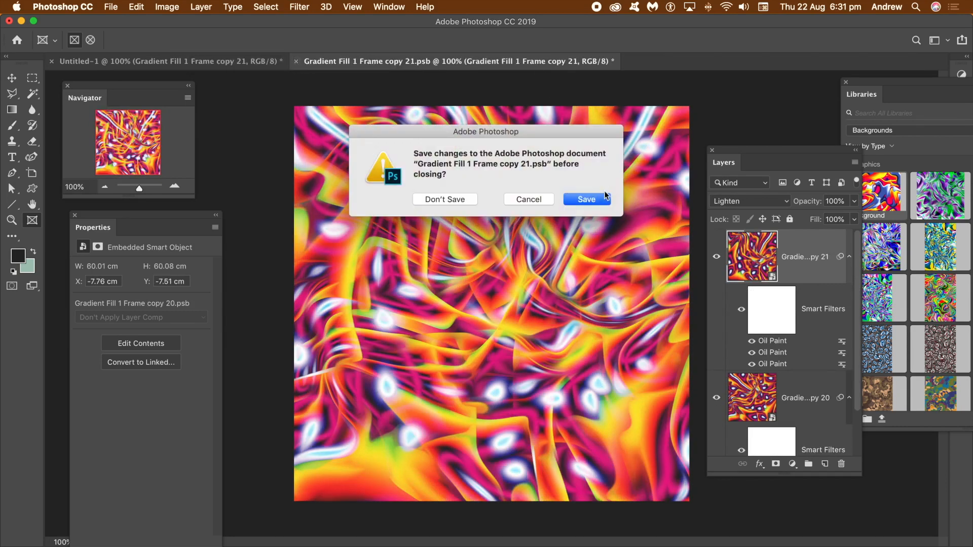
left_click(604, 199)
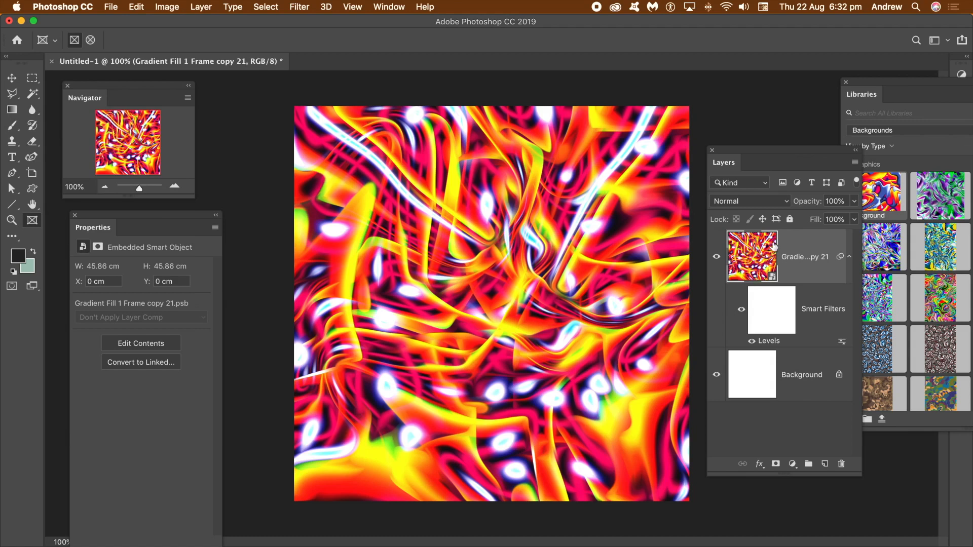
- Flatten the artwork to a single background layer and apply the last Oil Paint filter to it four times
left_click(201, 7)
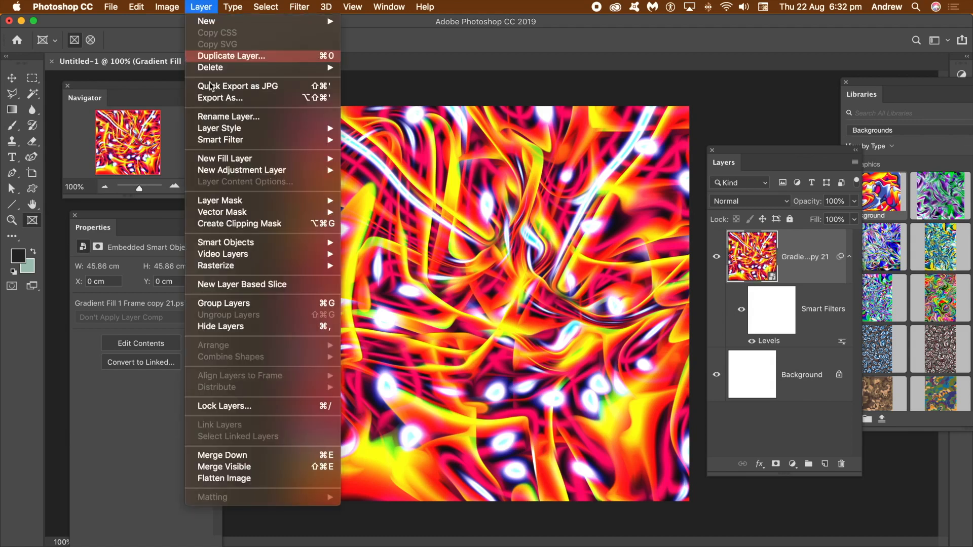
left_click(226, 480)
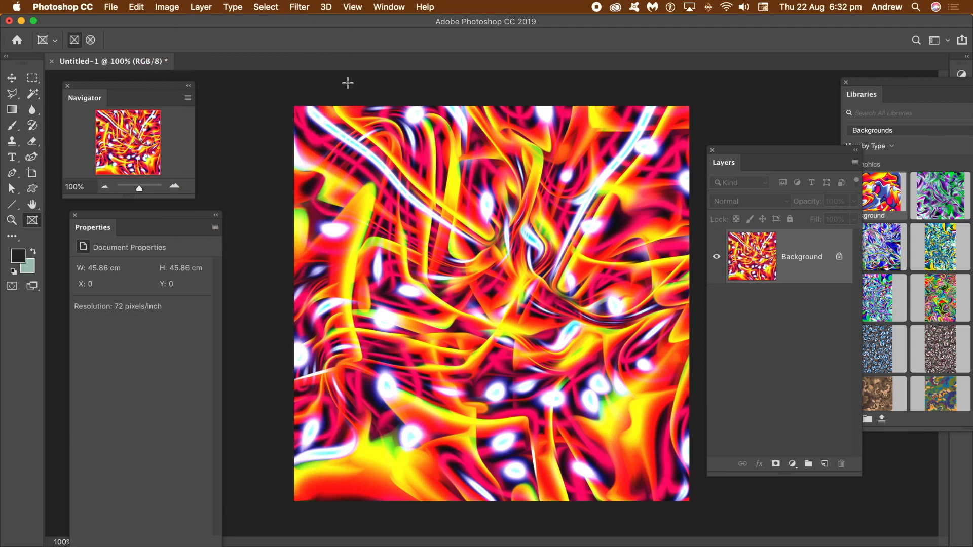
left_click(302, 7)
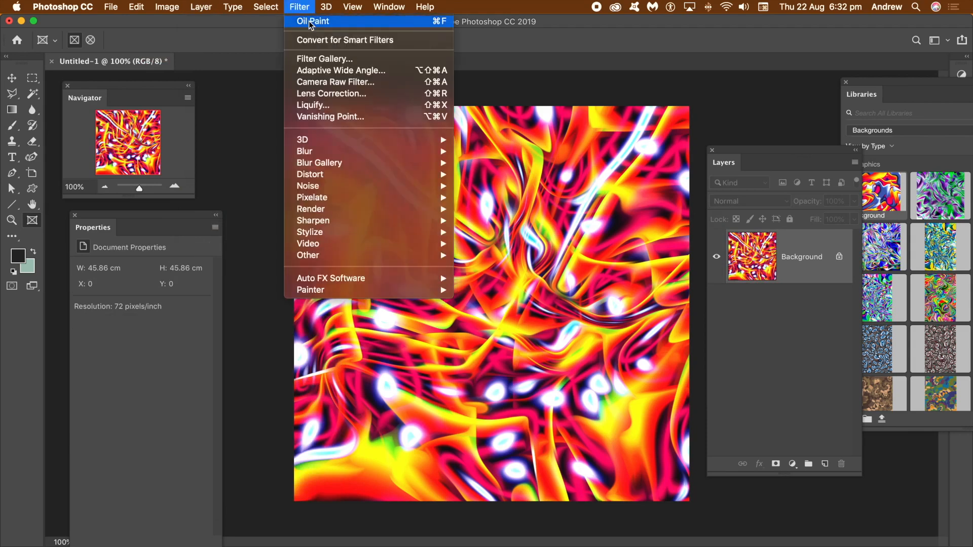
left_click(305, 18)
left_click(304, 7)
left_click(304, 16)
left_click(303, 7)
left_click(305, 19)
left_click(304, 8)
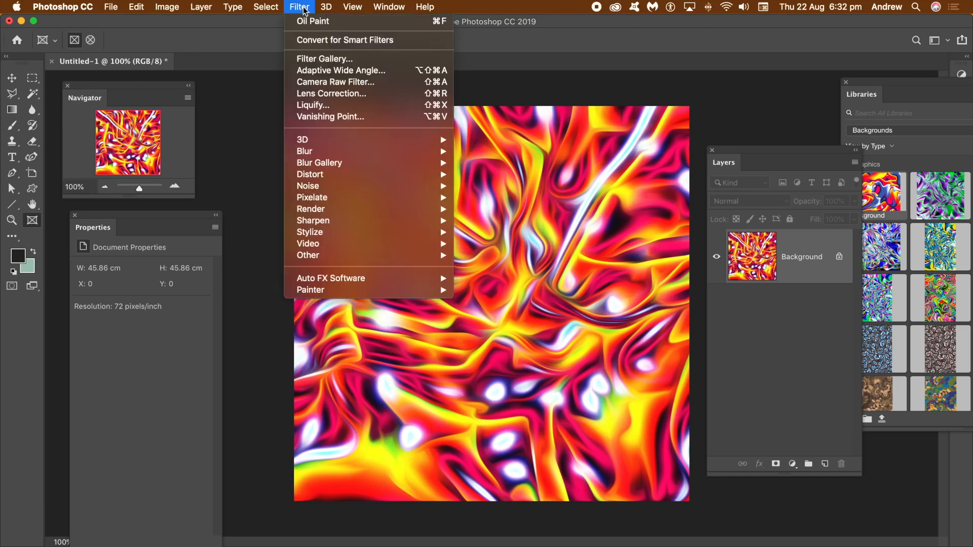
left_click(306, 18)
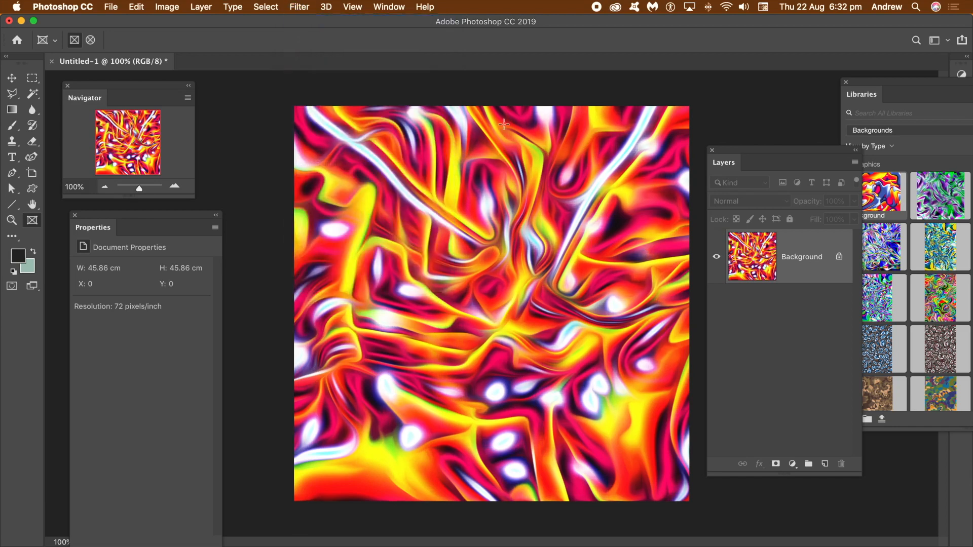